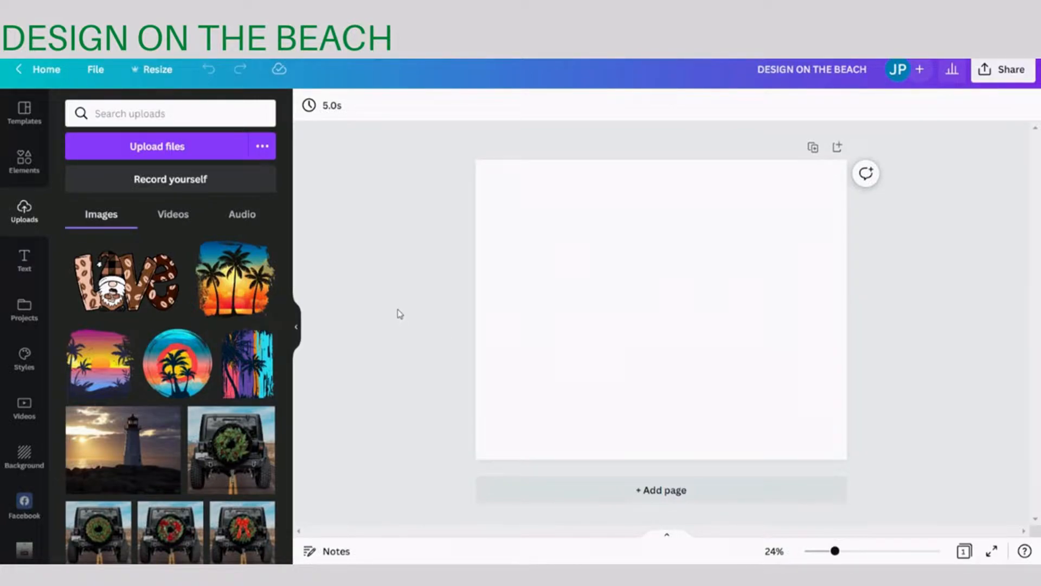
# - Search the elements library for "woman wearing white tshirt" and limit the results to photos
pyautogui.click(17, 166)
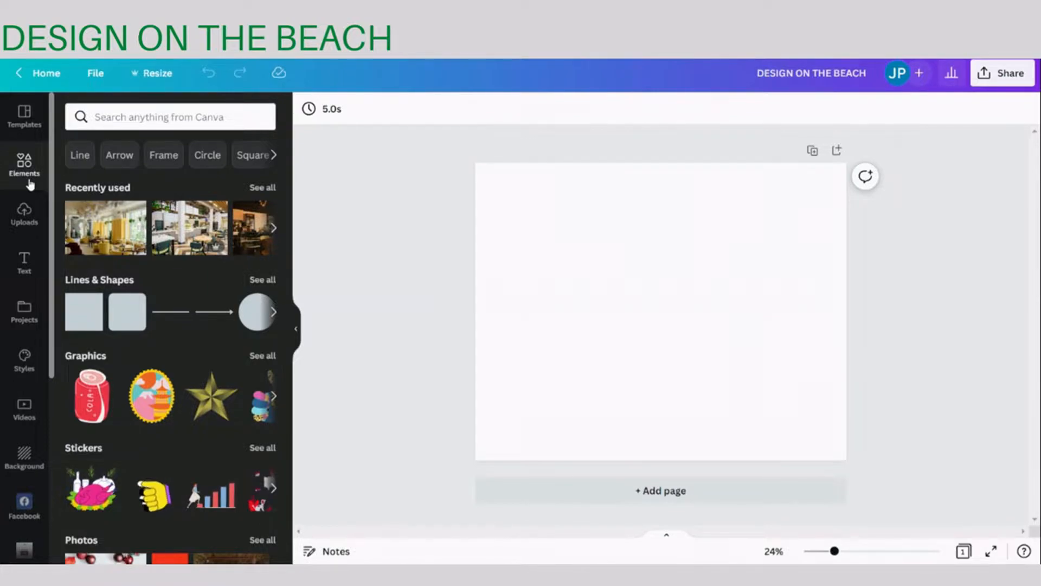
pyautogui.click(163, 115)
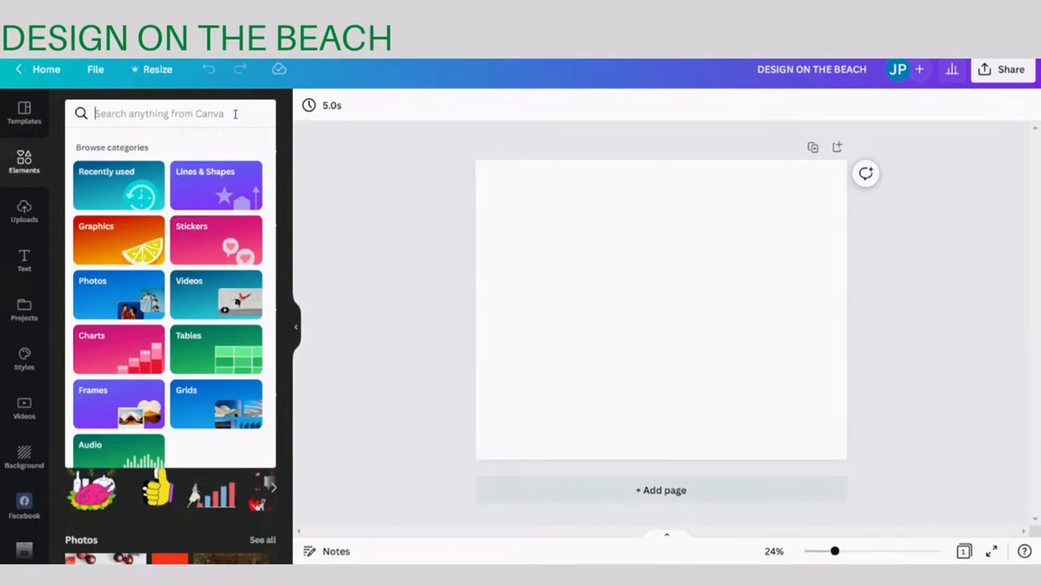
pyautogui.write('woman weari')
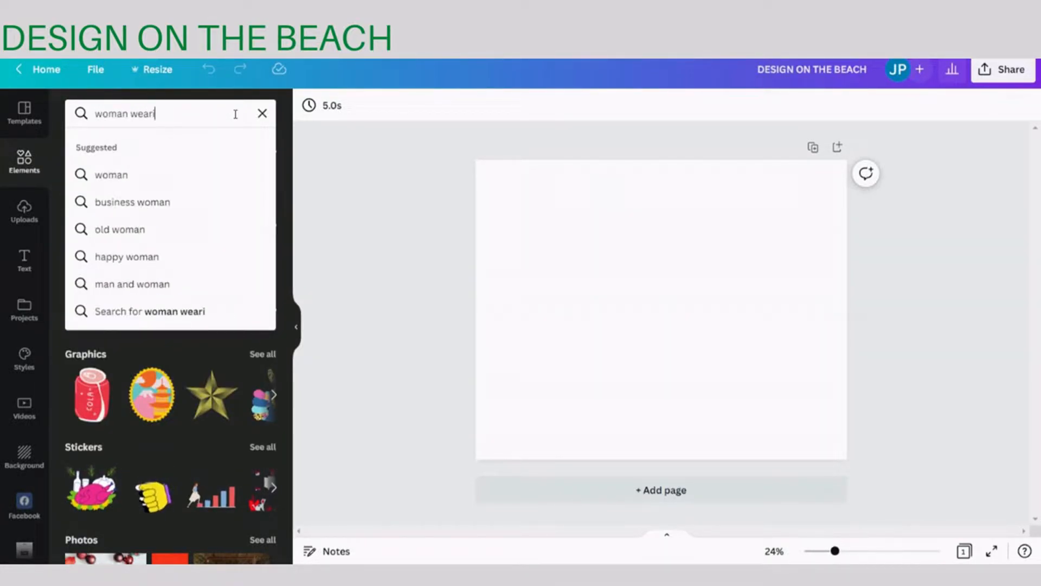
pyautogui.write('ng white ts')
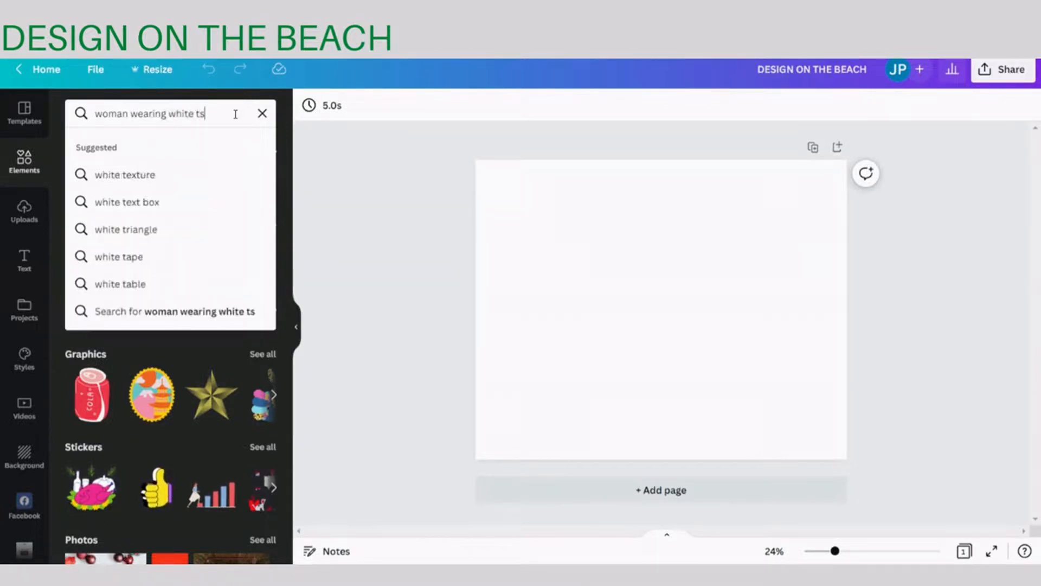
pyautogui.write('hiirt')
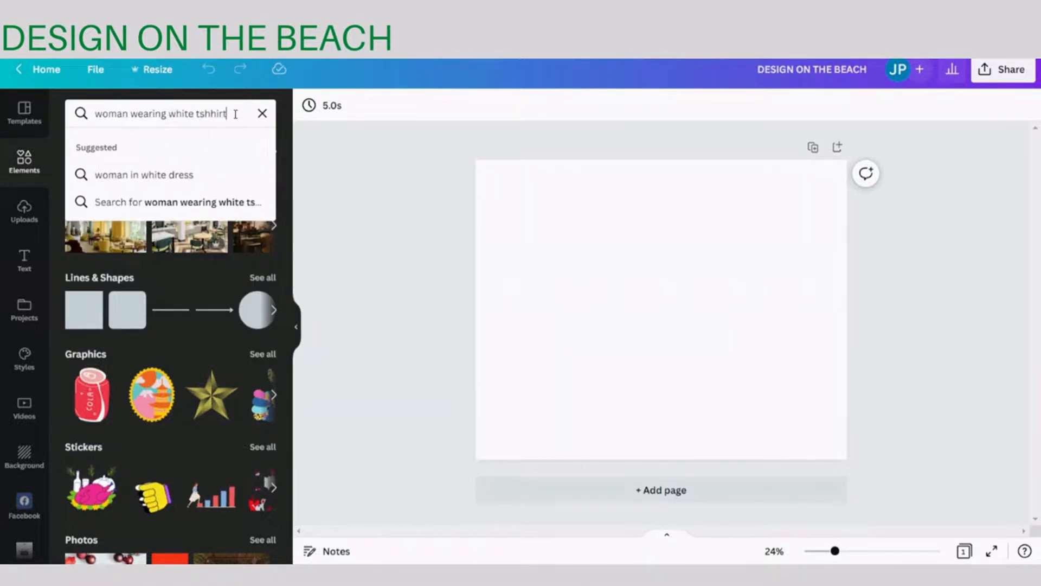
pyautogui.press('Return')
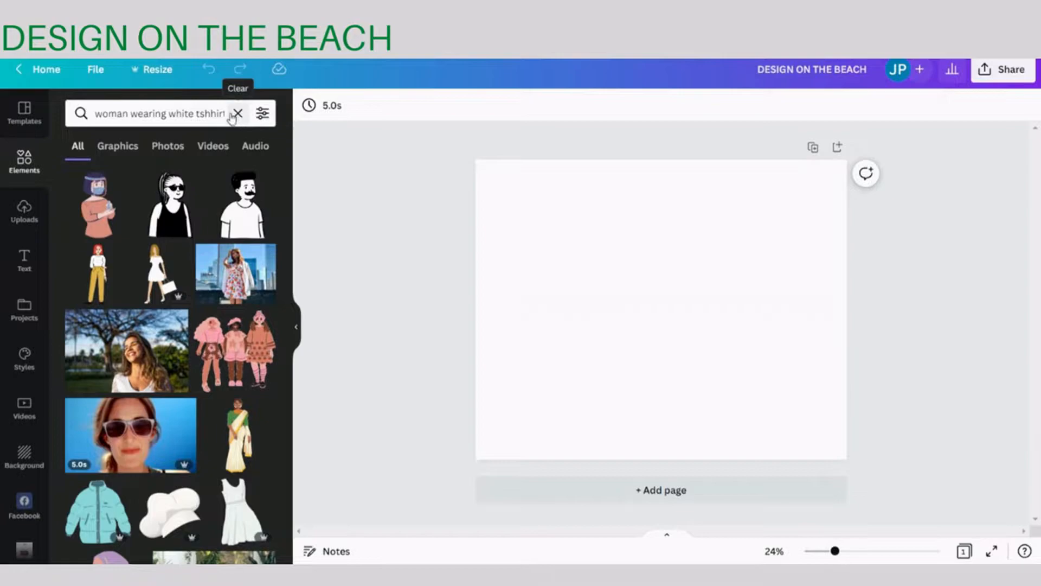
pyautogui.click(211, 115)
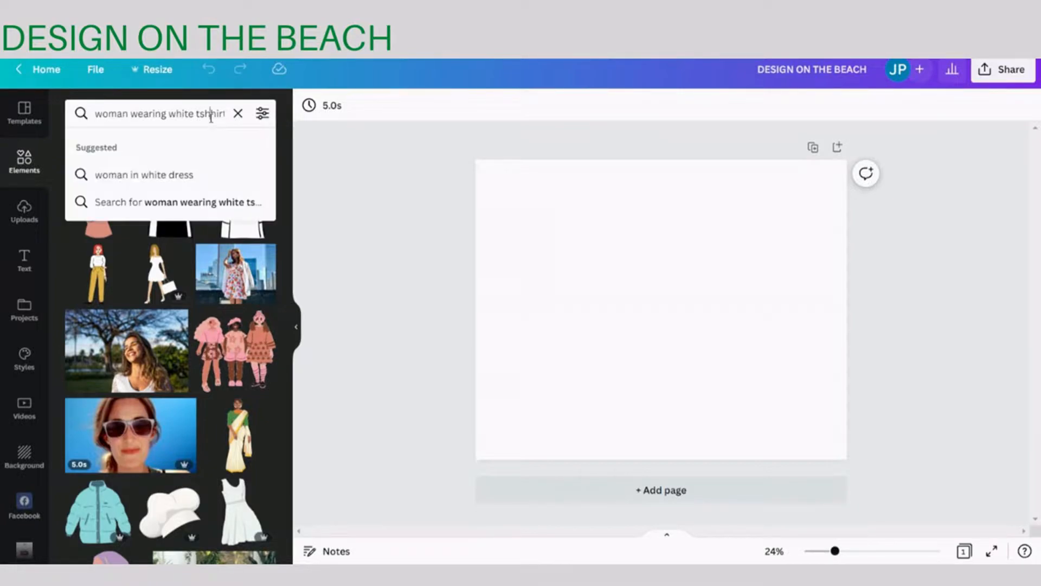
pyautogui.press('BackSpace')
pyautogui.press('Return')
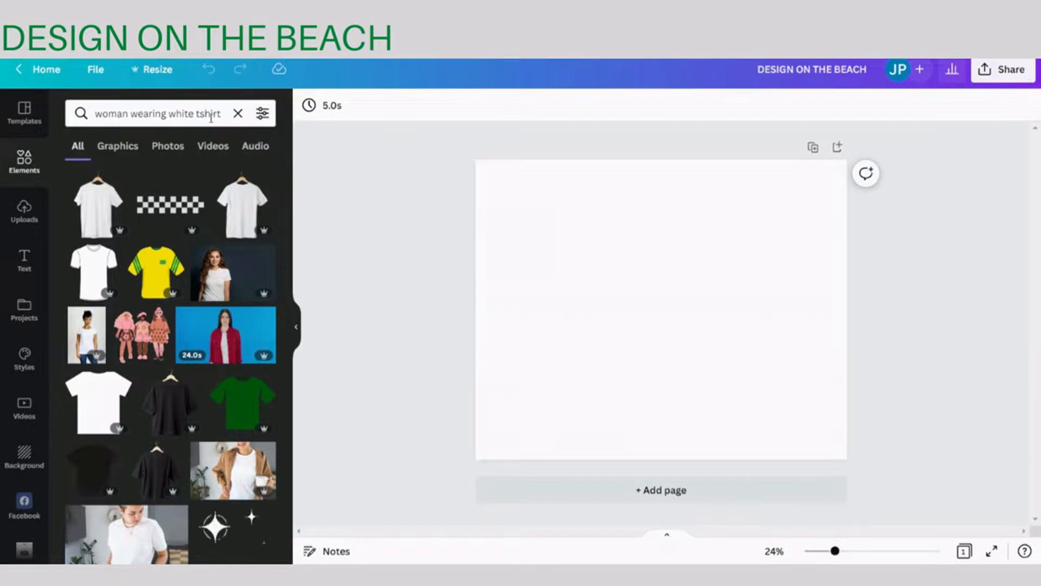
pyautogui.click(176, 153)
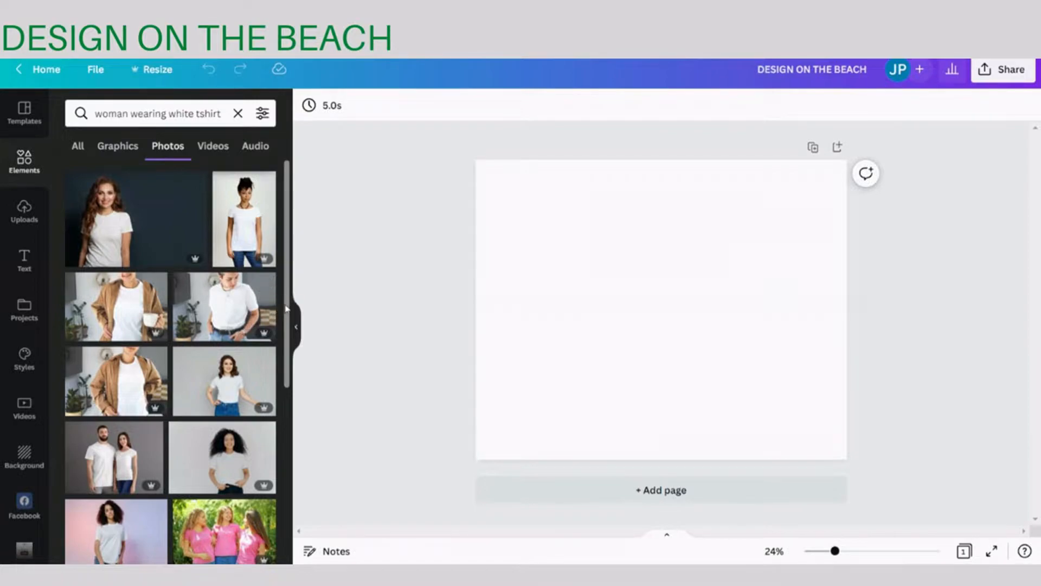
# - Add the photo of the brunette woman in a white t-shirt, hands on hips against a grey wall, to the page
pyautogui.scroll(-2, 288, 322)
pyautogui.moveTo(286, 322); pyautogui.dragTo(290, 427)
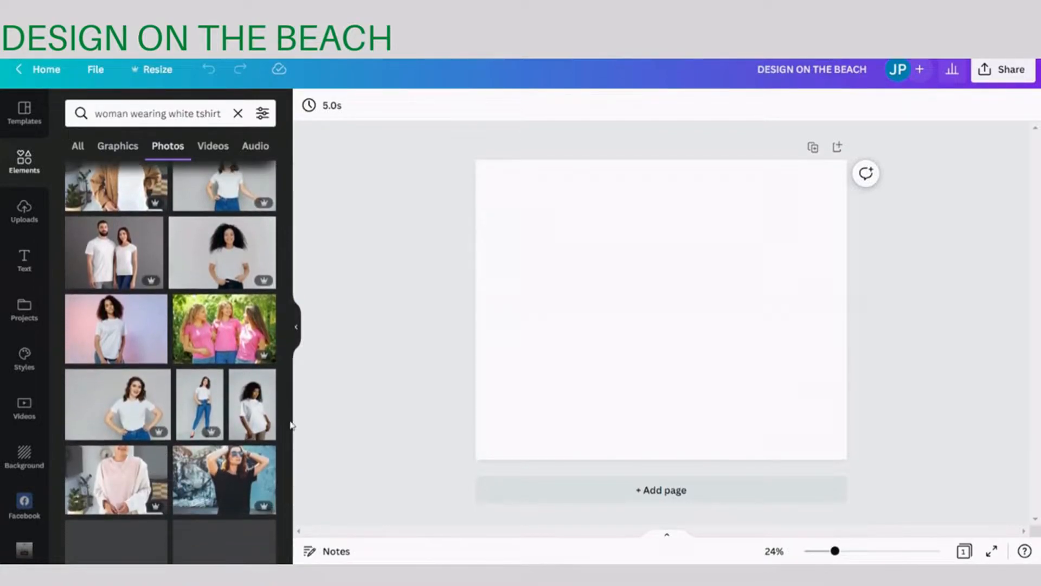
pyautogui.moveTo(269, 405)
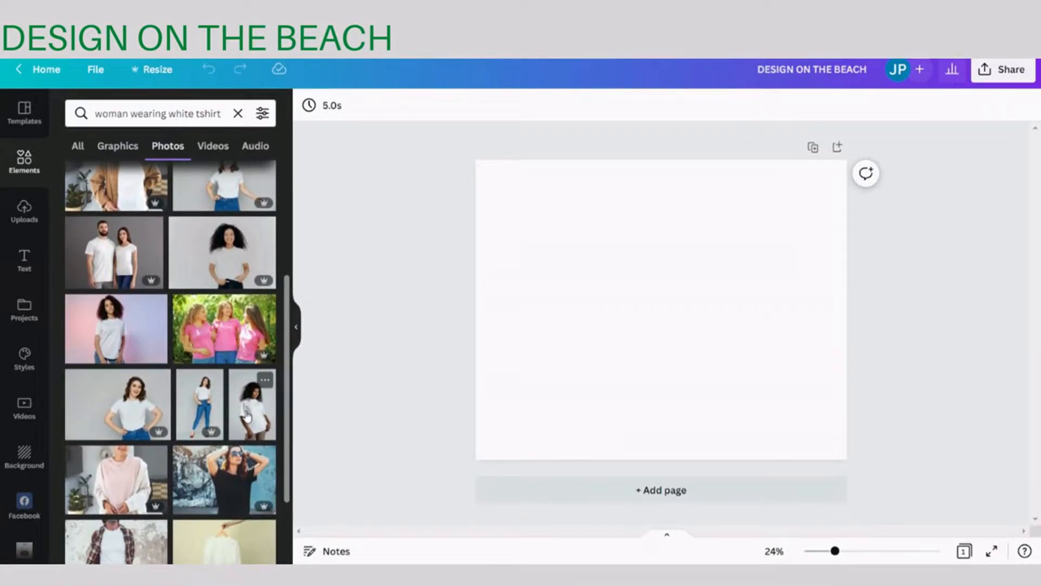
pyautogui.click(107, 400)
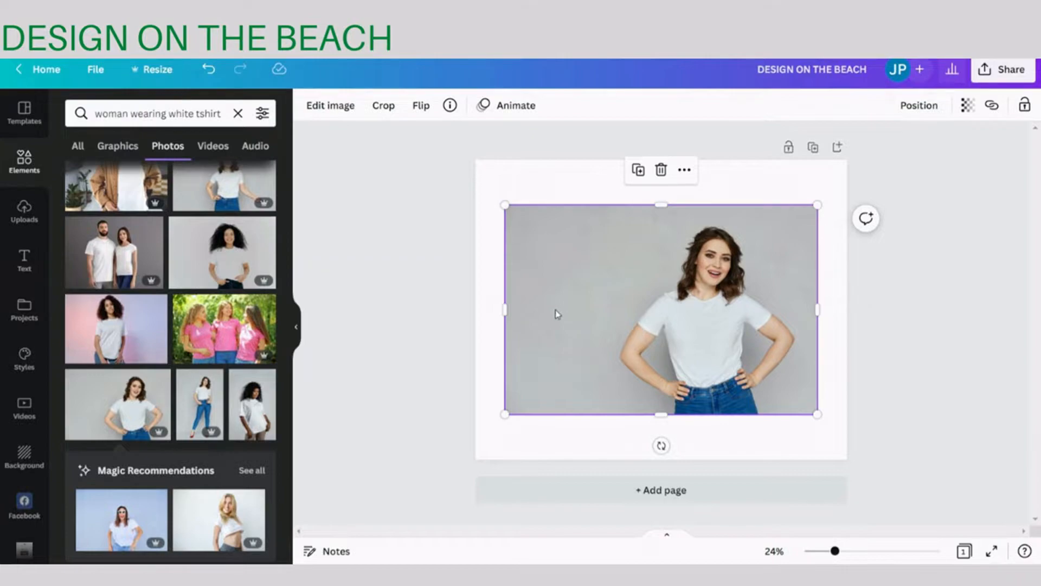
# - Remove the background from the woman's photo with Background Remover and apply the result
pyautogui.click(537, 191)
pyautogui.click(563, 262)
pyautogui.click(330, 107)
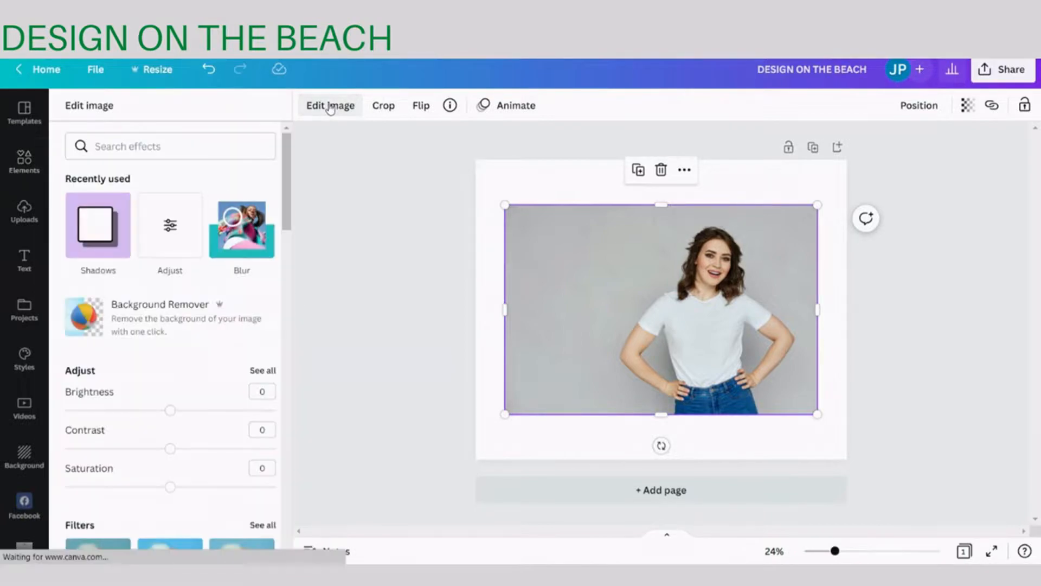
pyautogui.click(153, 314)
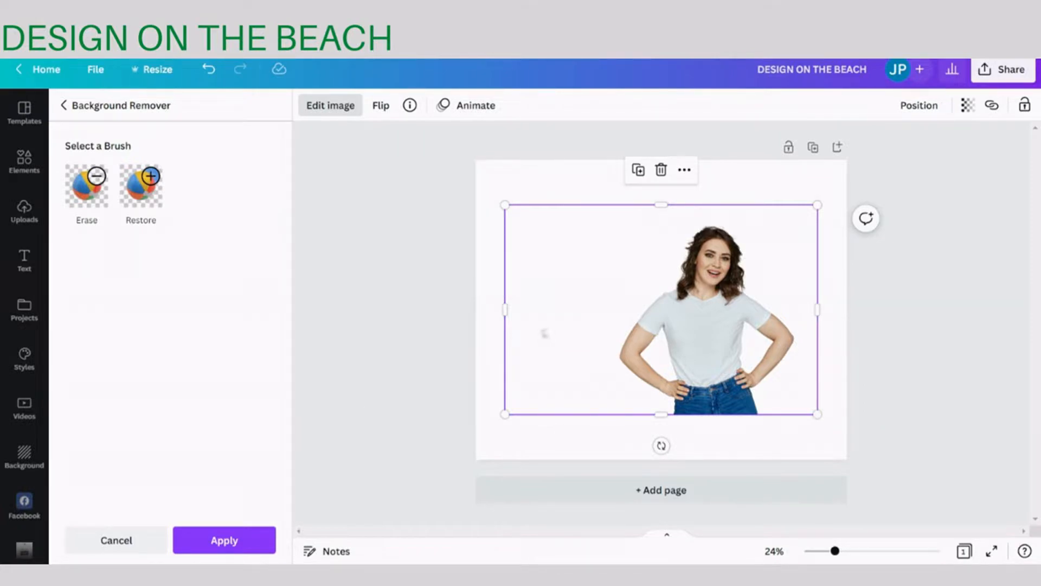
pyautogui.click(217, 540)
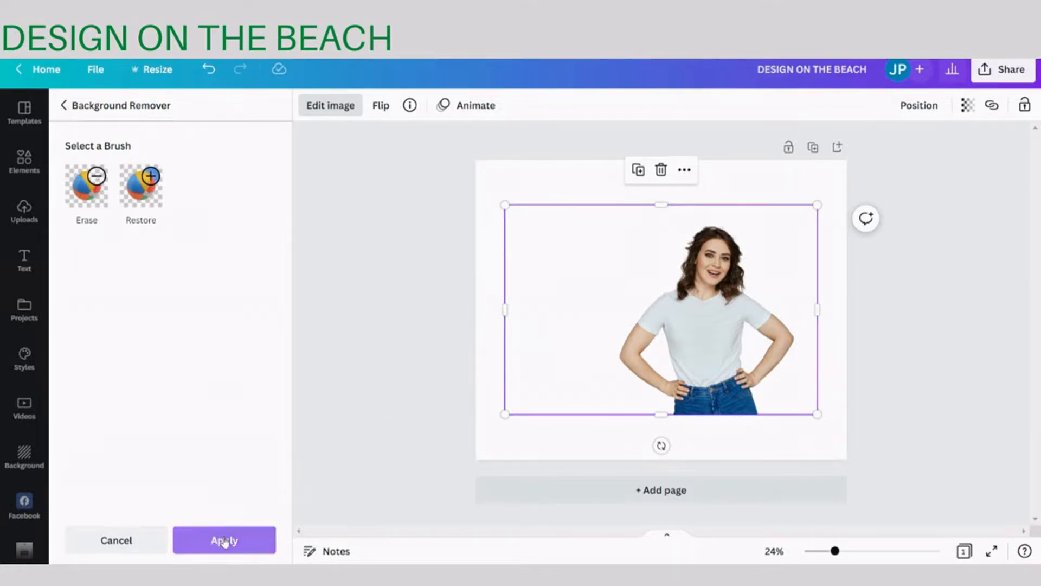
pyautogui.click(225, 541)
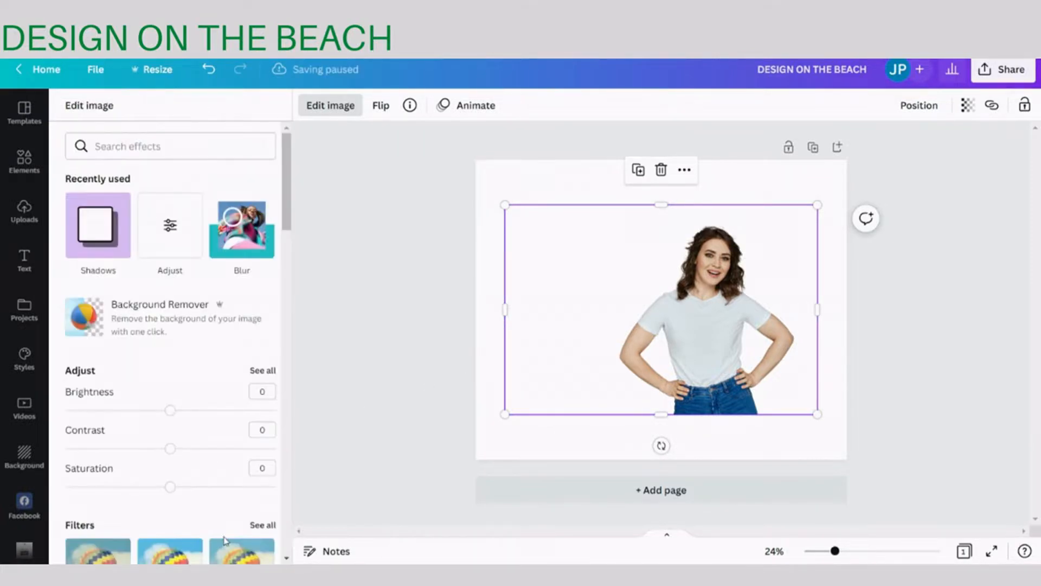
pyautogui.click(376, 376)
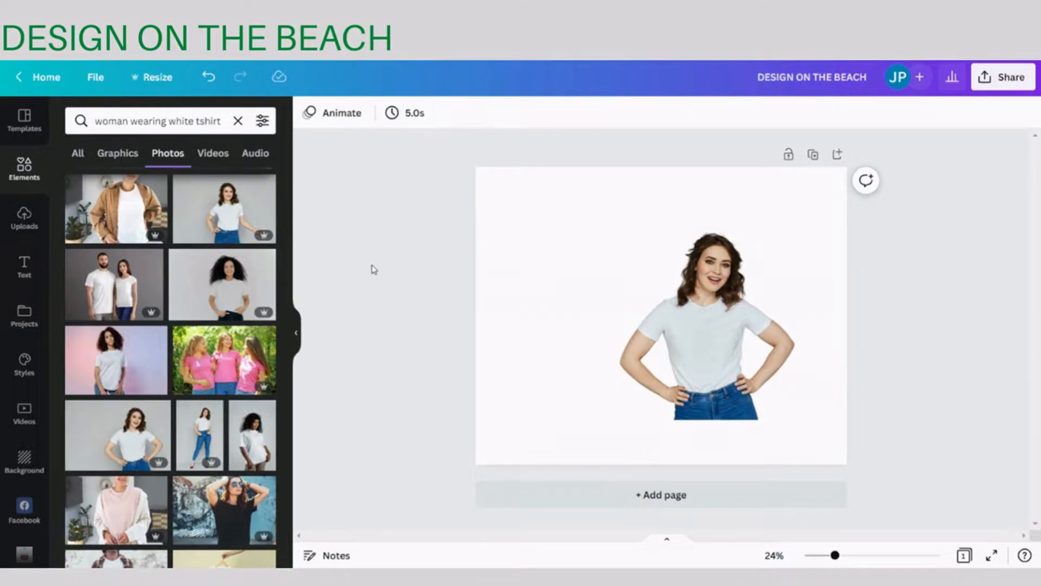
# - Replace the elements search with "cute cafe" and limit the results to photos
pyautogui.click(23, 227)
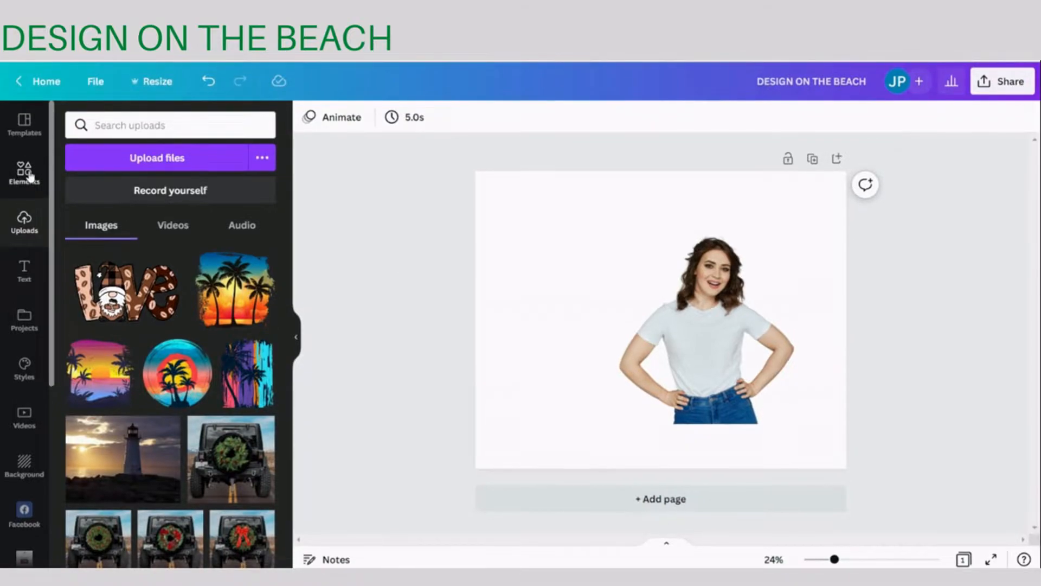
pyautogui.click(30, 176)
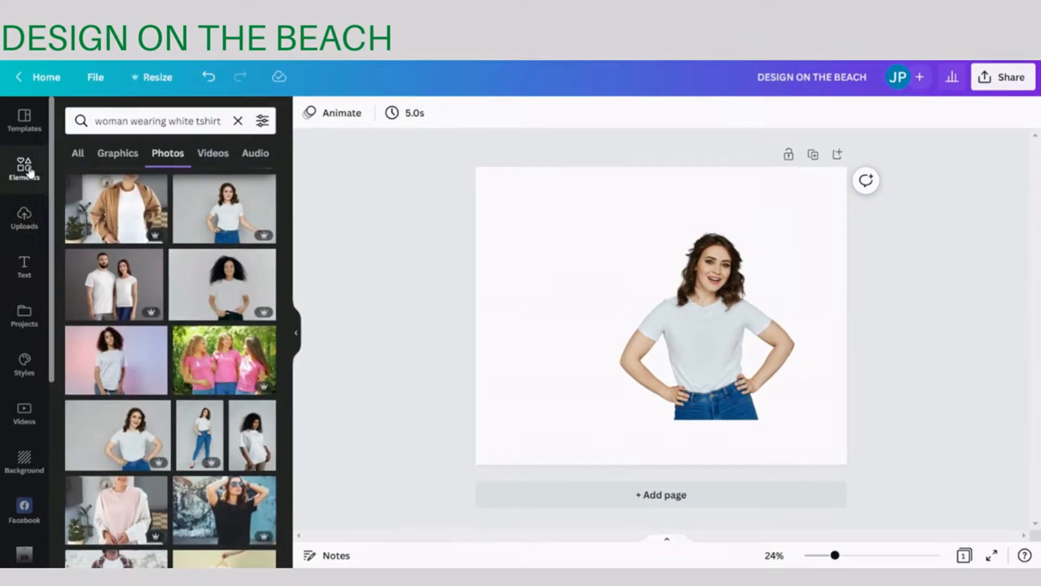
pyautogui.click(237, 121)
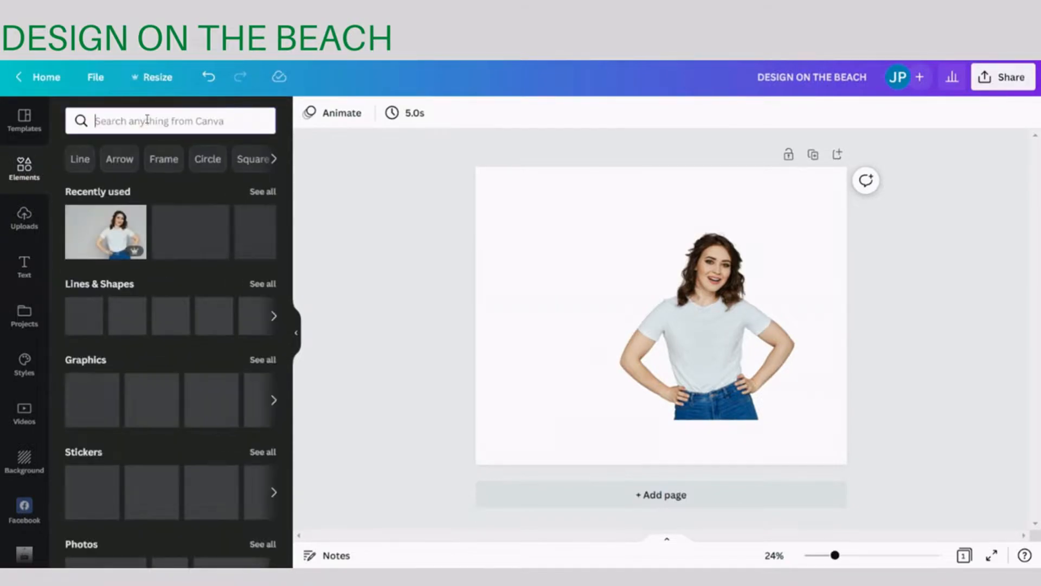
pyautogui.write('cute c')
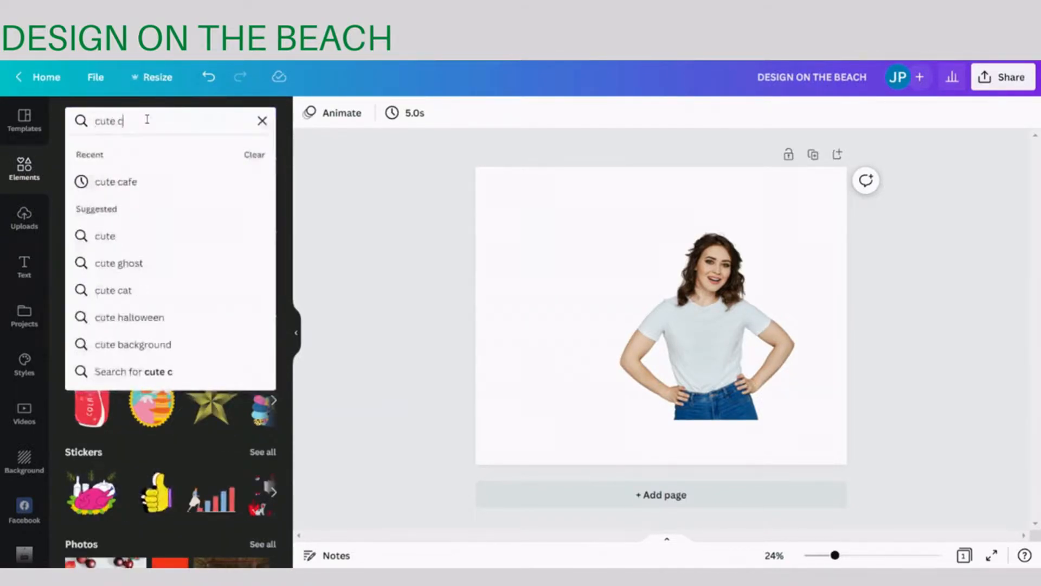
pyautogui.write('afe')
pyautogui.press('Return')
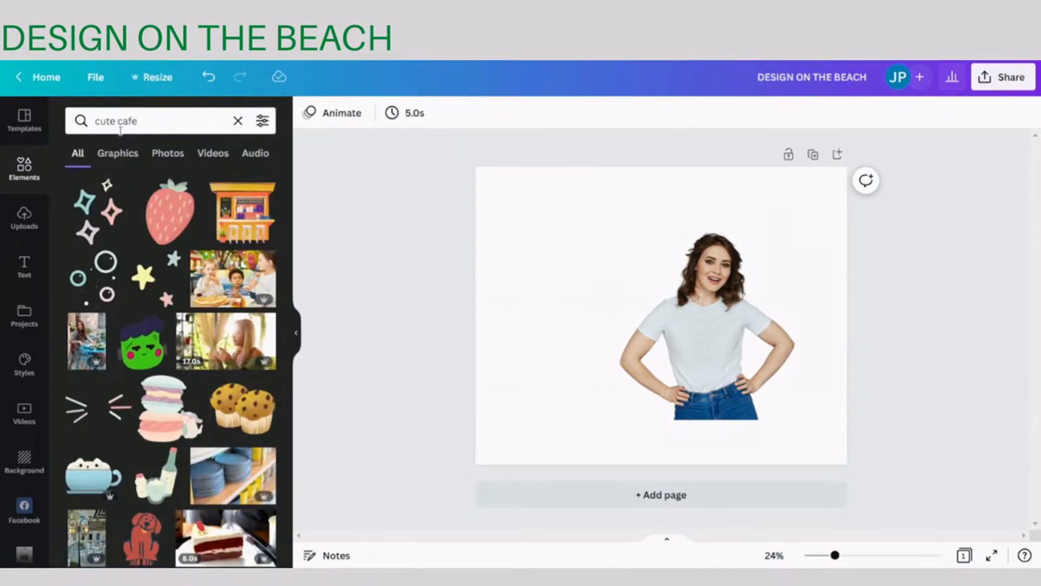
pyautogui.click(179, 158)
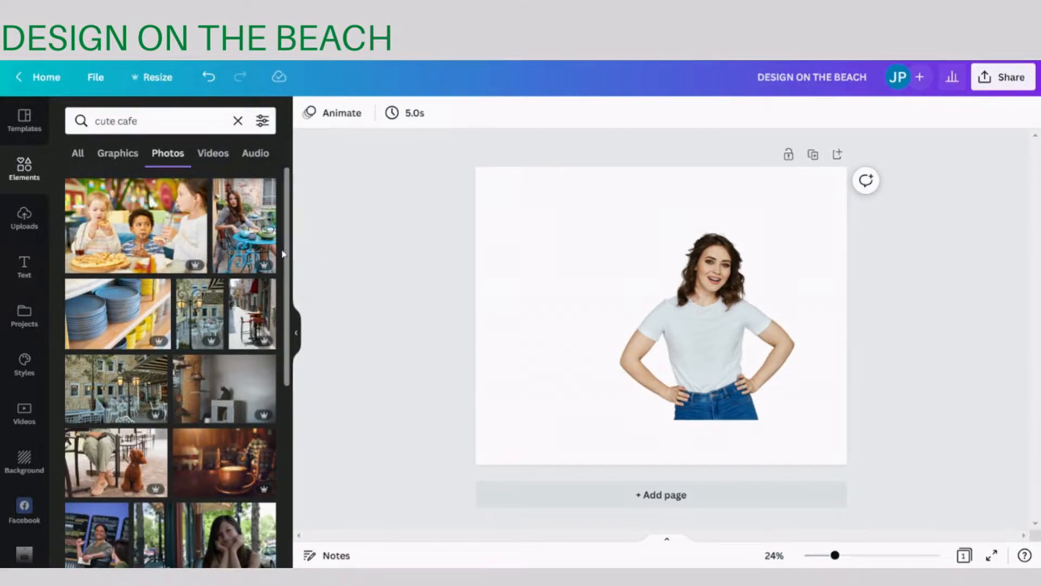
# - Find the cafe interior photo with a wooden bar, stools and black pendant lamps and add it to the page
pyautogui.moveTo(287, 256); pyautogui.dragTo(293, 449)
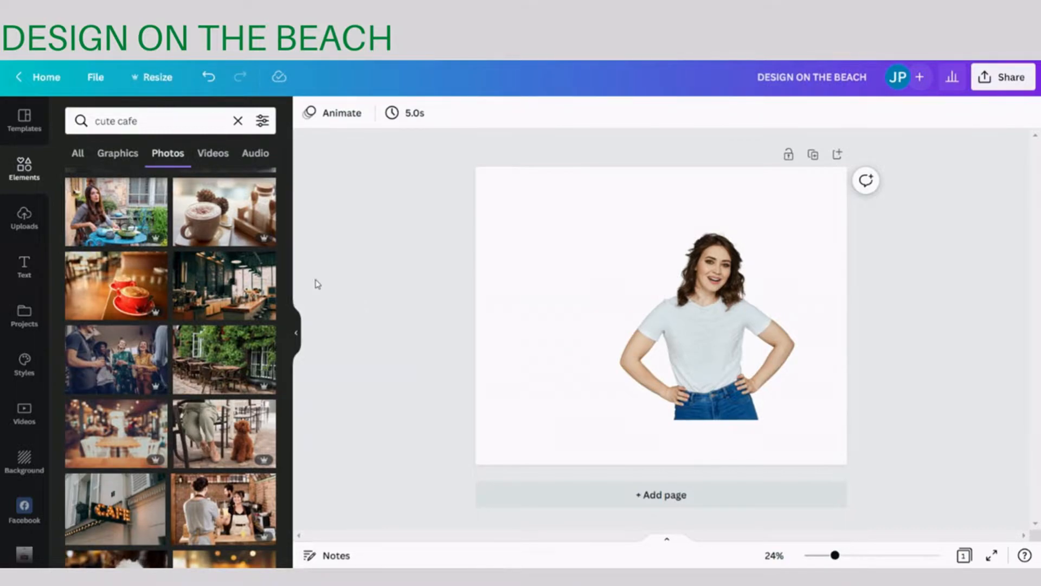
pyautogui.moveTo(287, 307); pyautogui.dragTo(287, 519)
pyautogui.moveTo(287, 438); pyautogui.dragTo(287, 557)
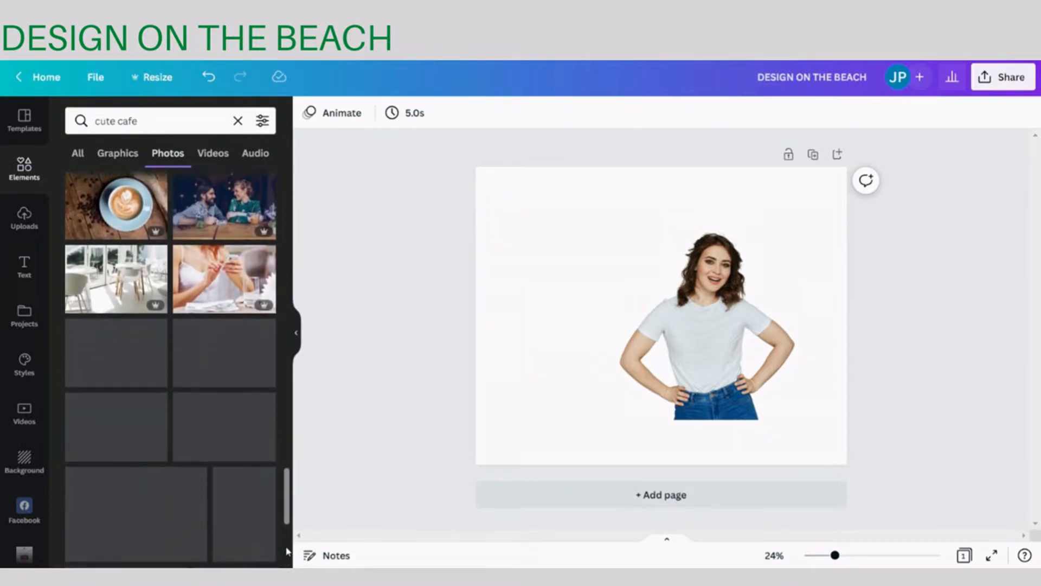
pyautogui.moveTo(288, 501); pyautogui.dragTo(289, 553)
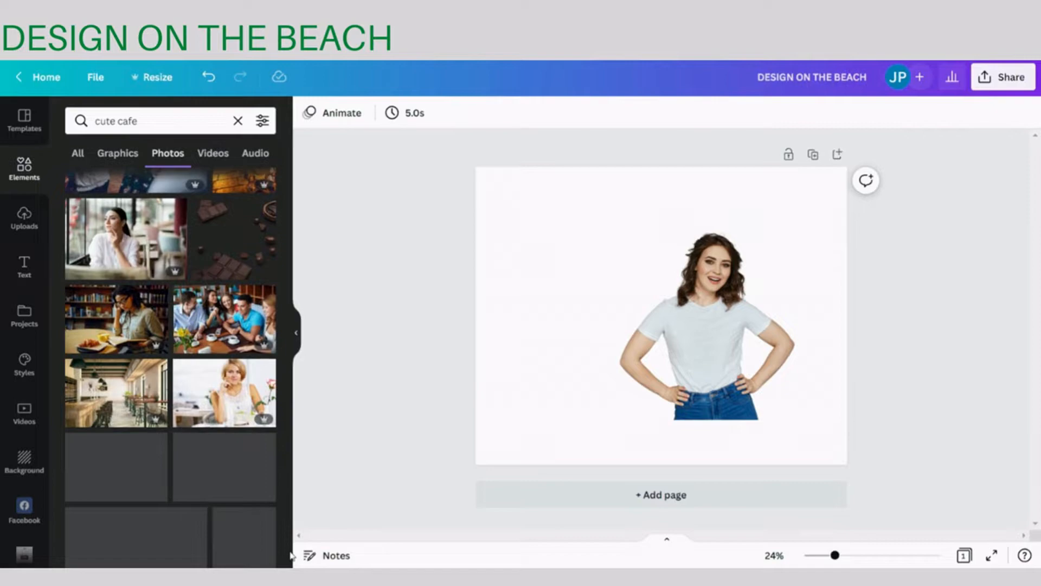
pyautogui.click(126, 399)
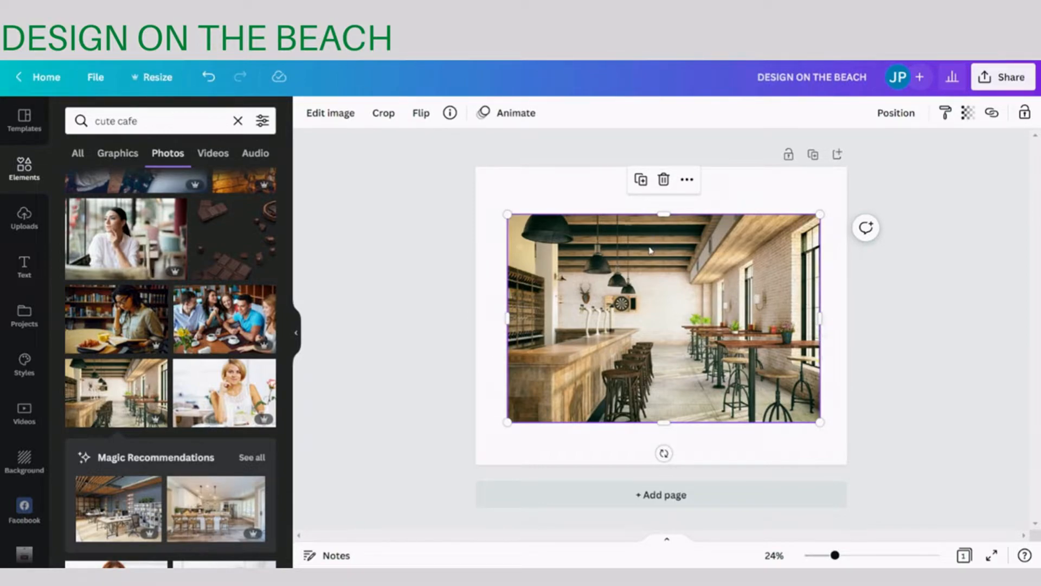
# - Send the cafe photo to the back, behind the woman, and enlarge it until it covers the whole page
pyautogui.rightClick(608, 286)
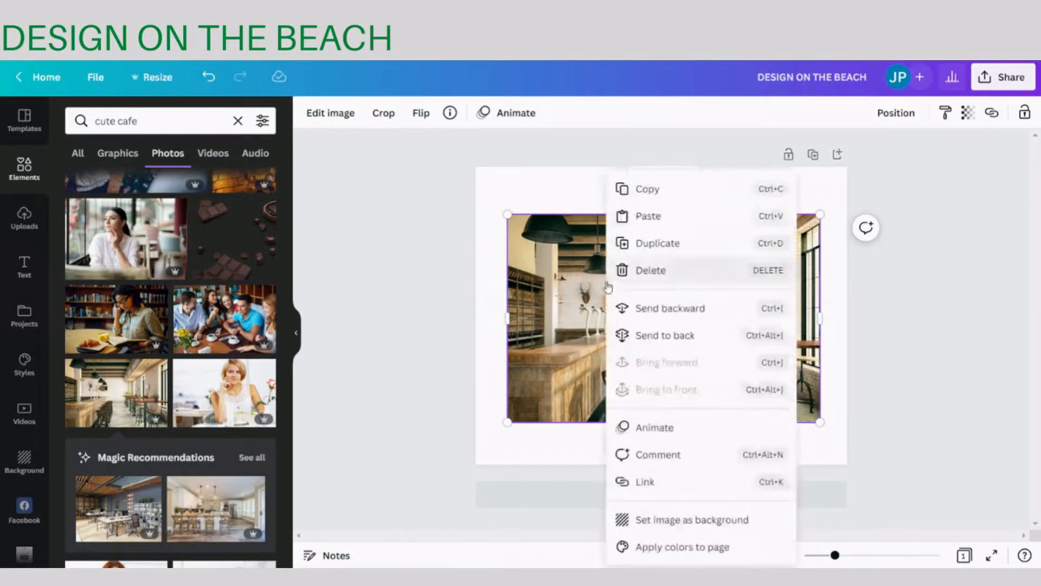
pyautogui.click(702, 336)
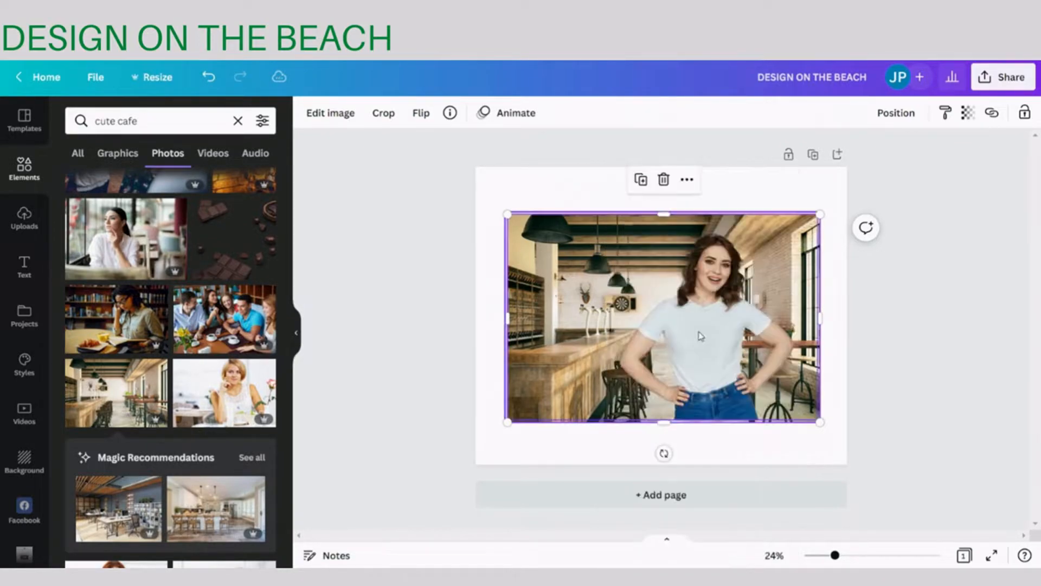
pyautogui.click(771, 178)
pyautogui.click(531, 220)
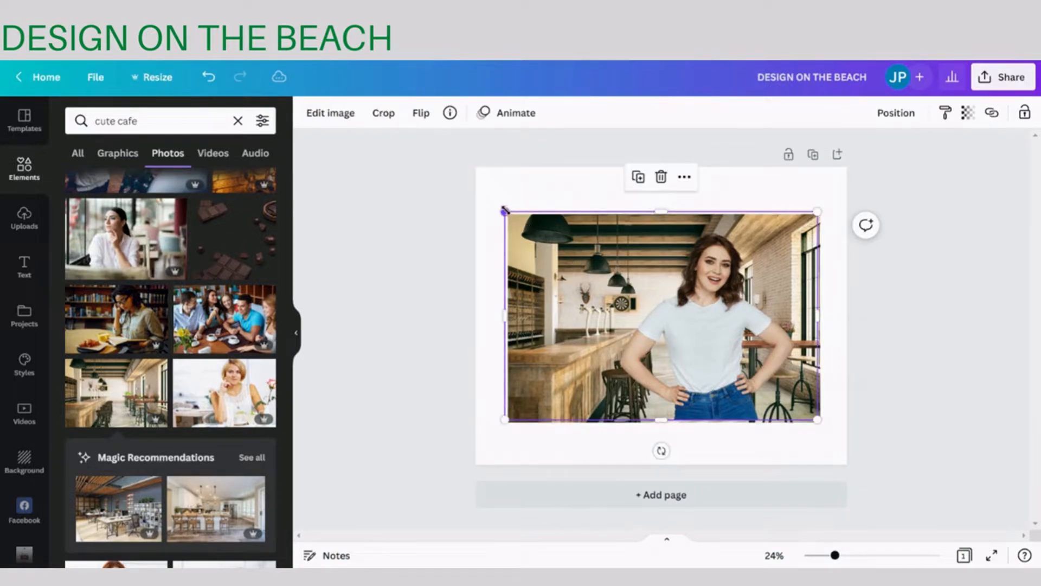
pyautogui.moveTo(504, 209); pyautogui.dragTo(422, 158)
pyautogui.click(543, 222)
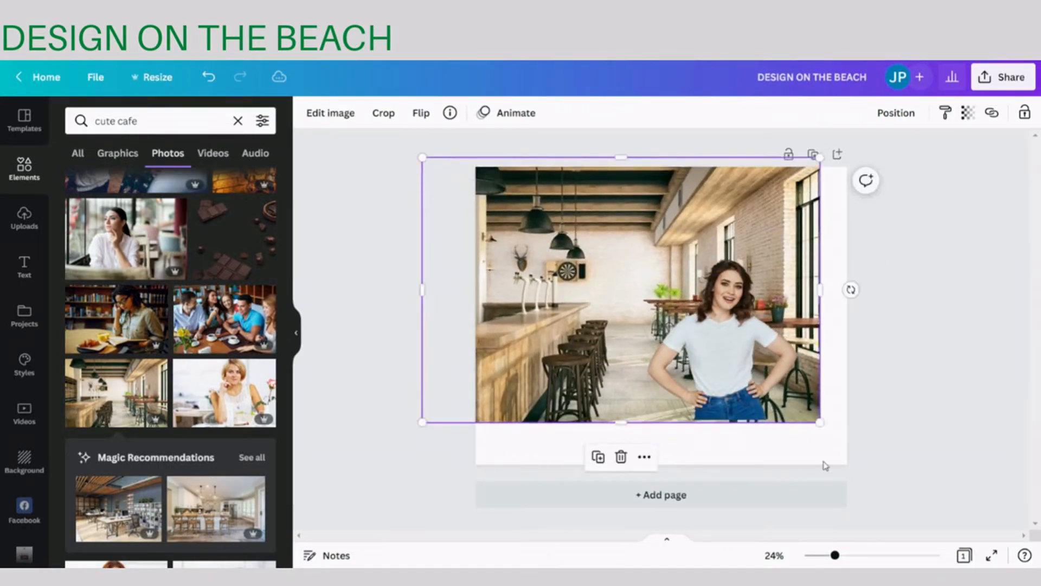
pyautogui.moveTo(820, 423); pyautogui.dragTo(893, 471)
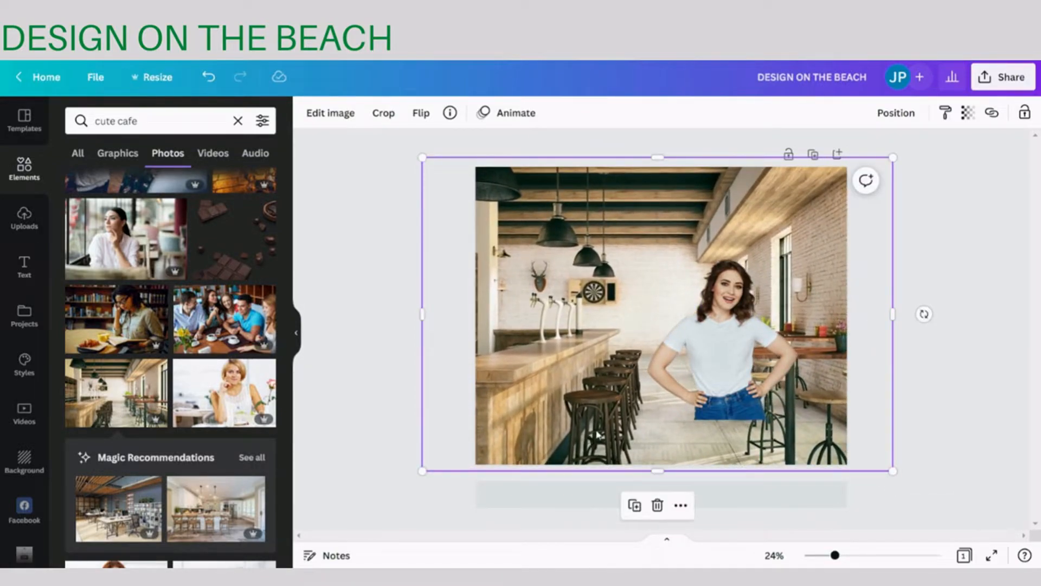
# - Crop the empty space beside the woman, then enlarge and position her cutout to span the full page height, slightly right of centre
pyautogui.click(682, 400)
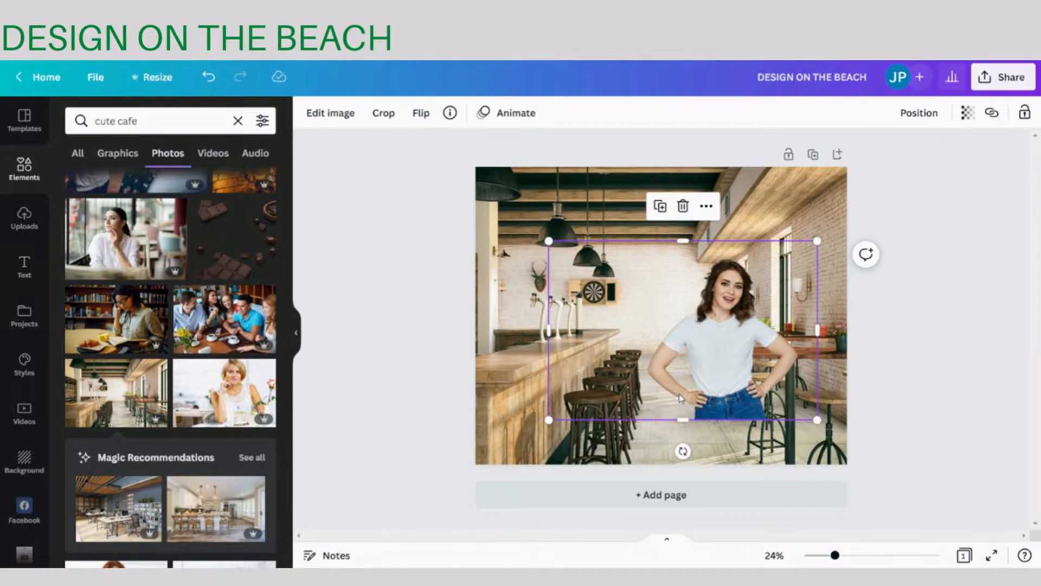
pyautogui.moveTo(549, 330); pyautogui.dragTo(603, 330)
pyautogui.moveTo(603, 241); pyautogui.dragTo(527, 177)
pyautogui.moveTo(817, 419); pyautogui.dragTo(874, 467)
pyautogui.moveTo(721, 333); pyautogui.dragTo(693, 330)
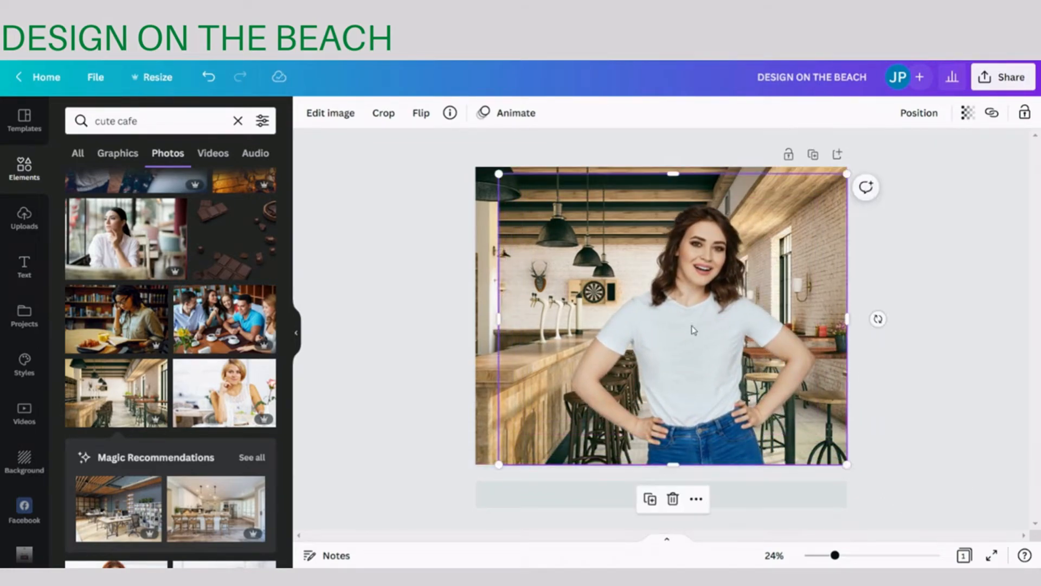
pyautogui.moveTo(847, 173); pyautogui.dragTo(856, 168)
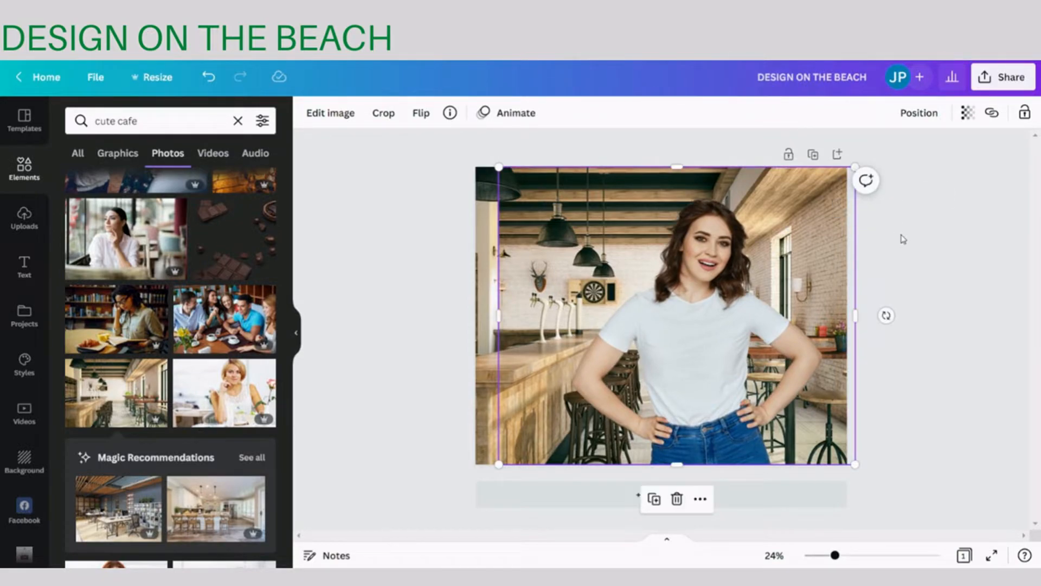
# - Search the image effects for "blur" on the cafe background photo and start its manual Blur brush
pyautogui.click(391, 453)
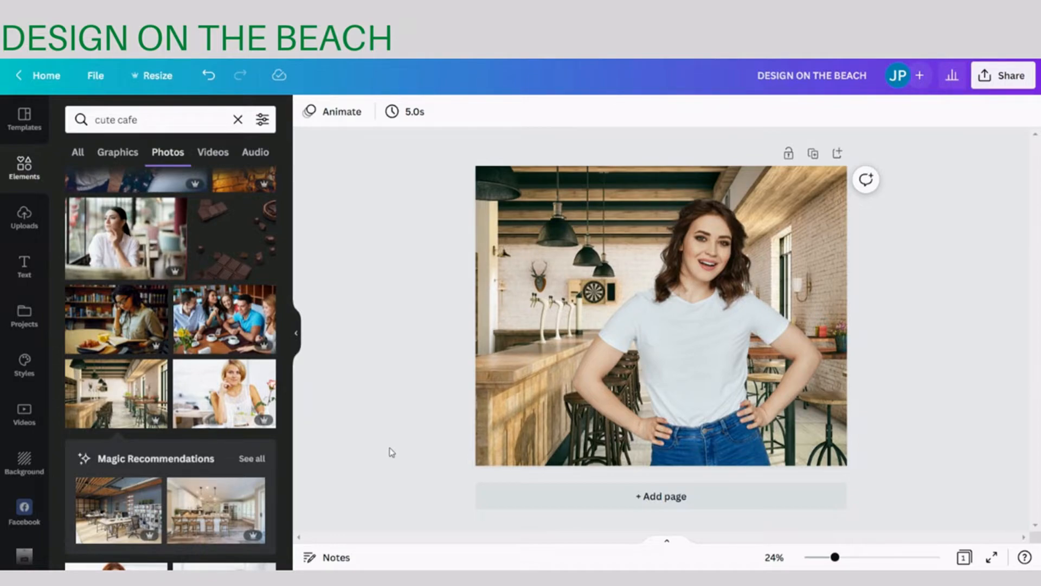
pyautogui.click(495, 190)
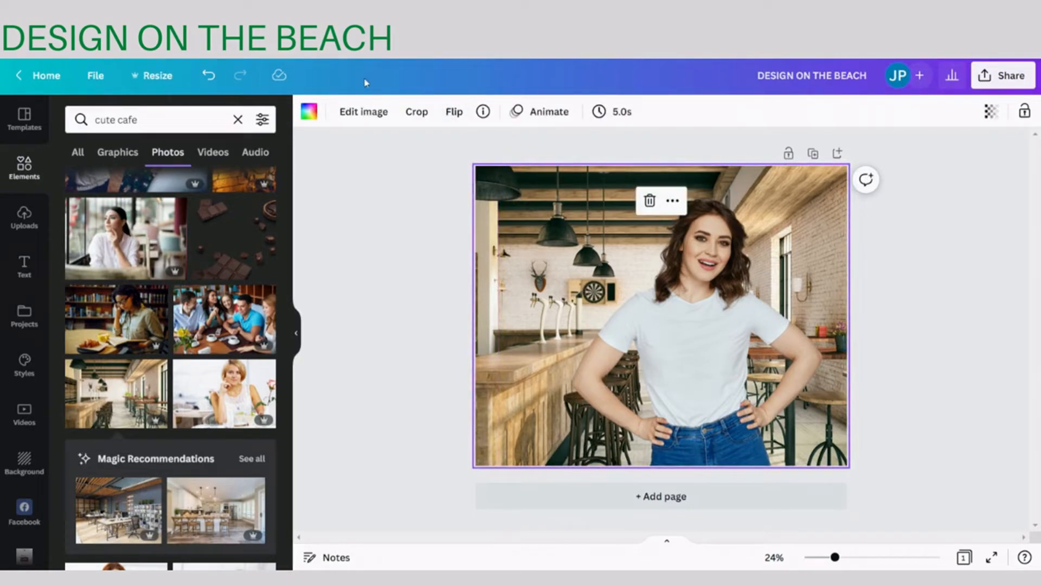
pyautogui.click(355, 115)
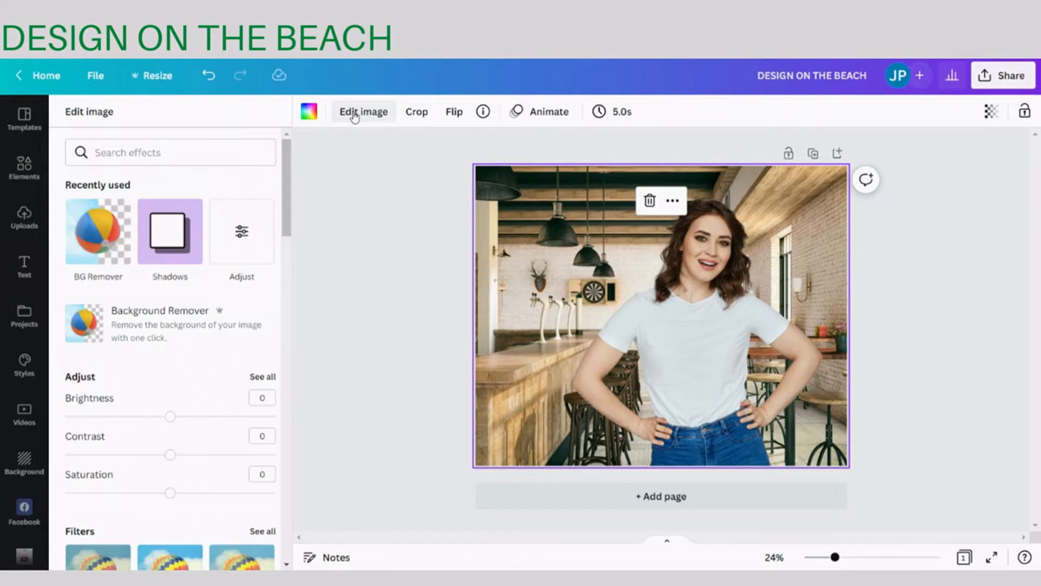
pyautogui.click(144, 153)
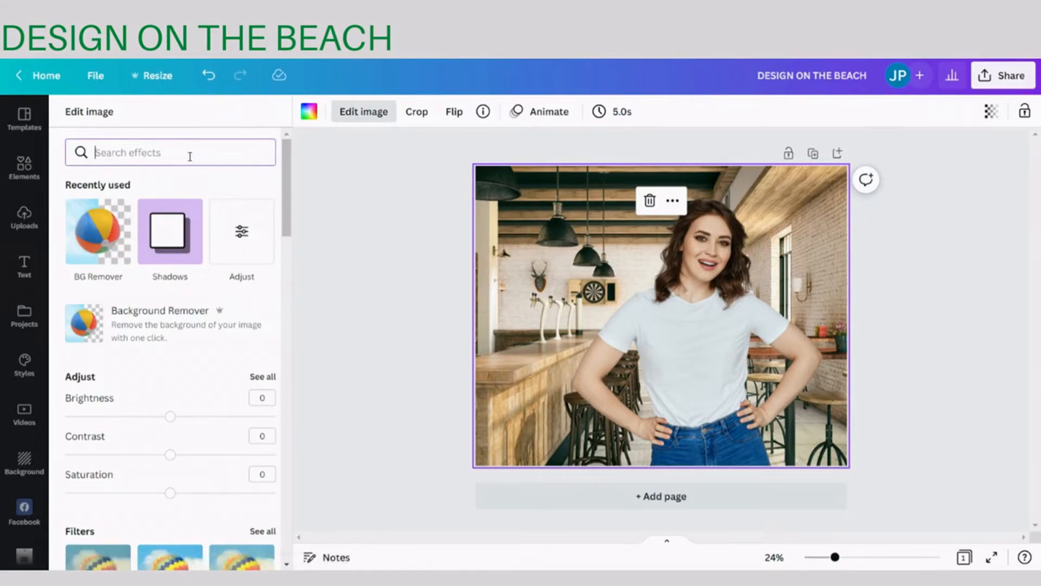
pyautogui.write('blur')
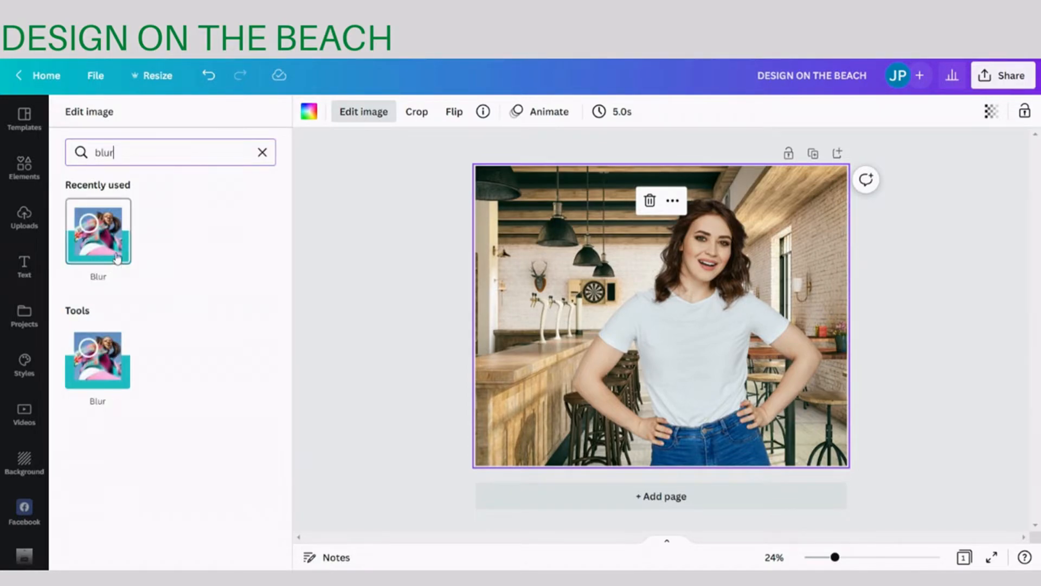
pyautogui.click(113, 226)
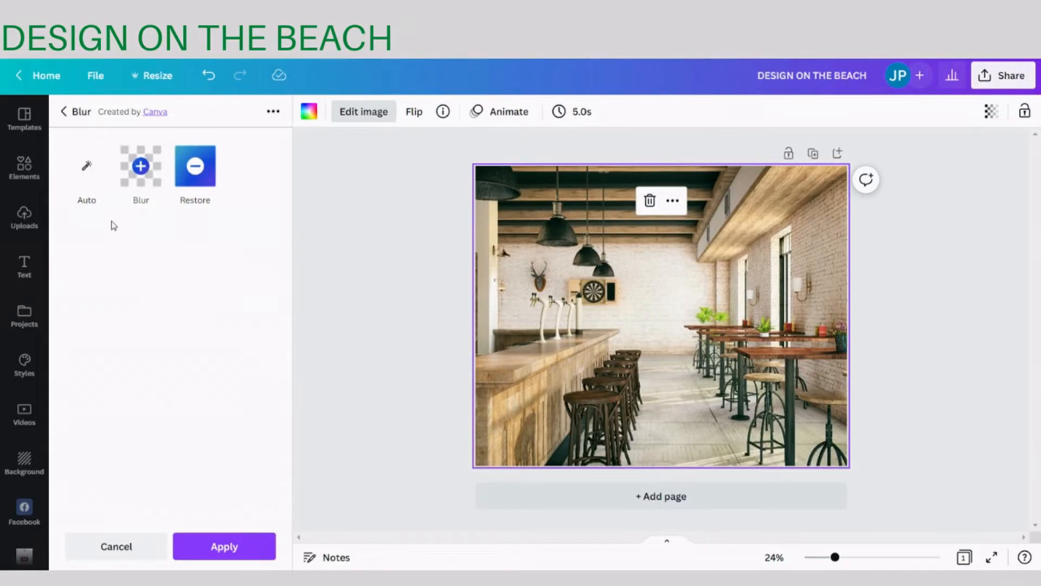
pyautogui.click(146, 179)
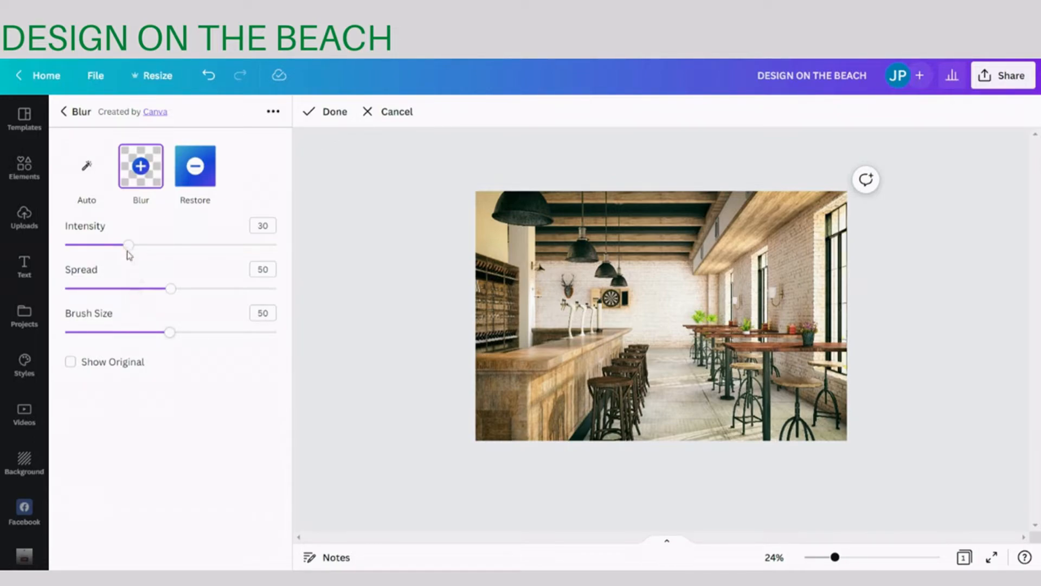
# - Set the blur intensity to 3, brush over the whole cafe photo and apply the effect
pyautogui.moveTo(125, 250); pyautogui.dragTo(72, 247)
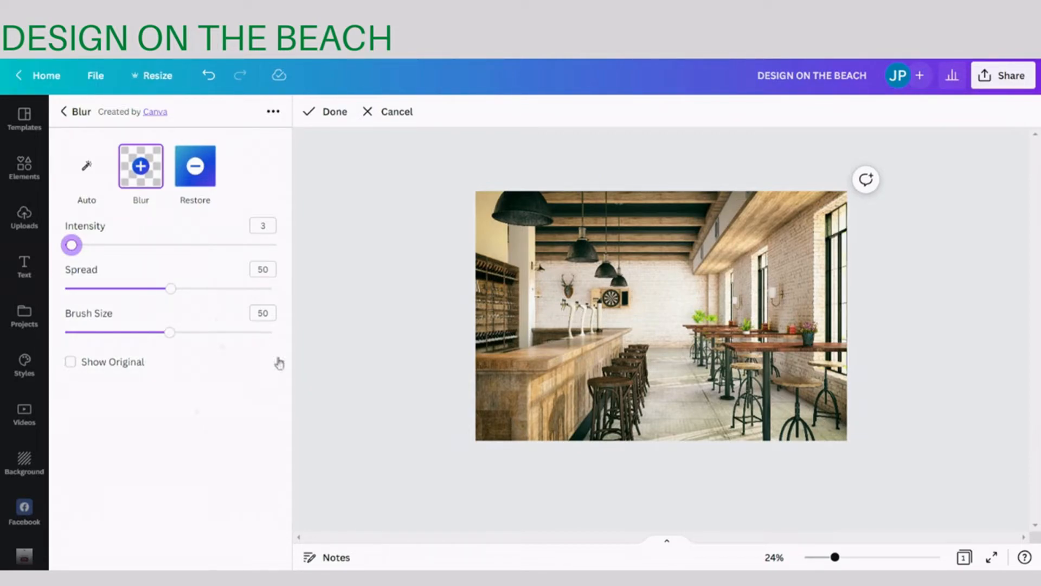
pyautogui.moveTo(482, 206)
pyautogui.mouseDown()
pyautogui.moveTo(846, 211)
pyautogui.moveTo(827, 223)
pyautogui.moveTo(479, 242)
pyautogui.moveTo(852, 256)
pyautogui.moveTo(695, 274)
pyautogui.moveTo(552, 262)
pyautogui.moveTo(478, 275)
pyautogui.moveTo(579, 291)
pyautogui.moveTo(844, 298)
pyautogui.moveTo(852, 313)
pyautogui.moveTo(837, 321)
pyautogui.moveTo(473, 313)
pyautogui.moveTo(646, 319)
pyautogui.moveTo(836, 342)
pyautogui.moveTo(783, 365)
pyautogui.moveTo(562, 348)
pyautogui.moveTo(482, 354)
pyautogui.moveTo(742, 356)
pyautogui.moveTo(849, 386)
pyautogui.moveTo(698, 394)
pyautogui.moveTo(470, 375)
pyautogui.moveTo(453, 383)
pyautogui.moveTo(593, 403)
pyautogui.moveTo(753, 381)
pyautogui.moveTo(854, 419)
pyautogui.moveTo(794, 433)
pyautogui.moveTo(592, 415)
pyautogui.moveTo(477, 429)
pyautogui.moveTo(525, 444)
pyautogui.moveTo(642, 448)
pyautogui.moveTo(805, 439)
pyautogui.mouseUp()
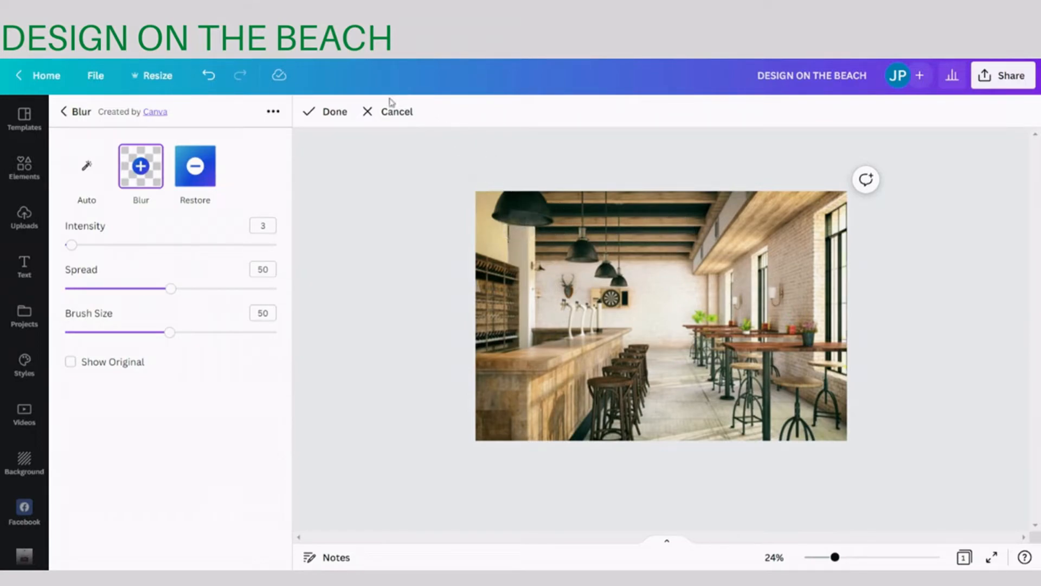
pyautogui.click(331, 114)
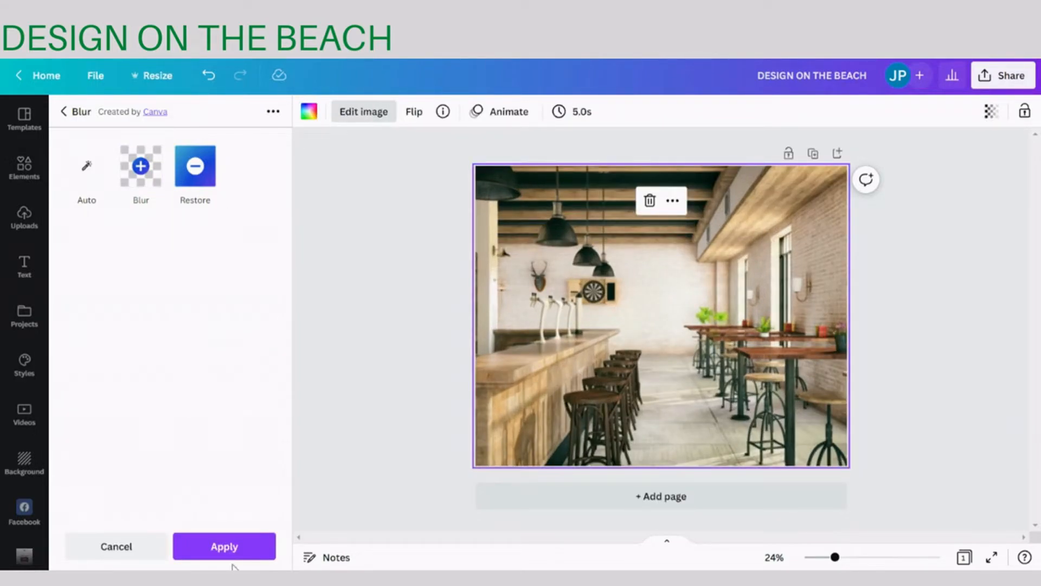
pyautogui.click(232, 547)
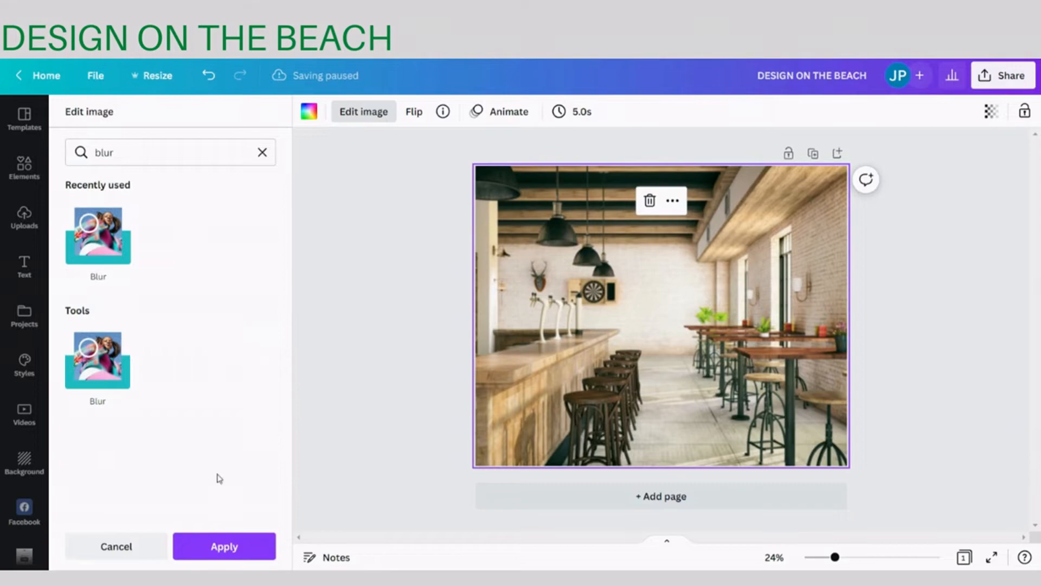
pyautogui.click(234, 548)
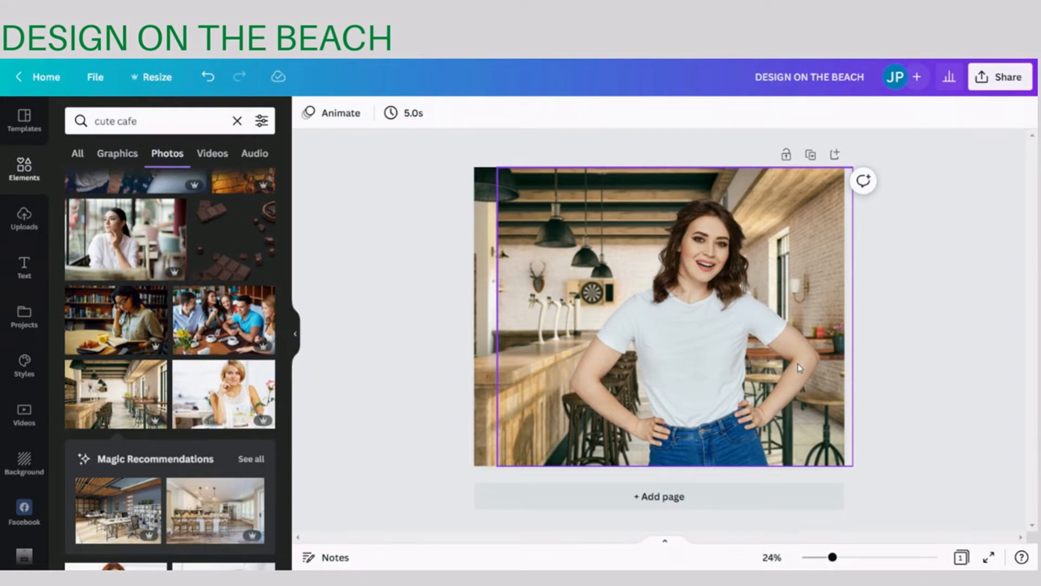
# - Start the manual Blur brush on the woman's cutout with intensity 5 and brush size 9
pyautogui.click(773, 295)
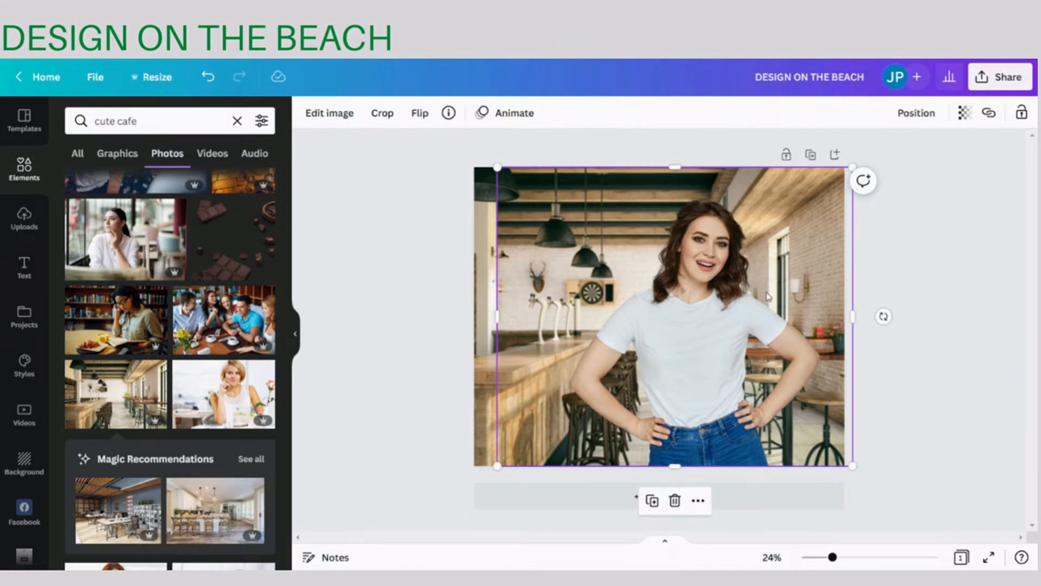
pyautogui.click(322, 112)
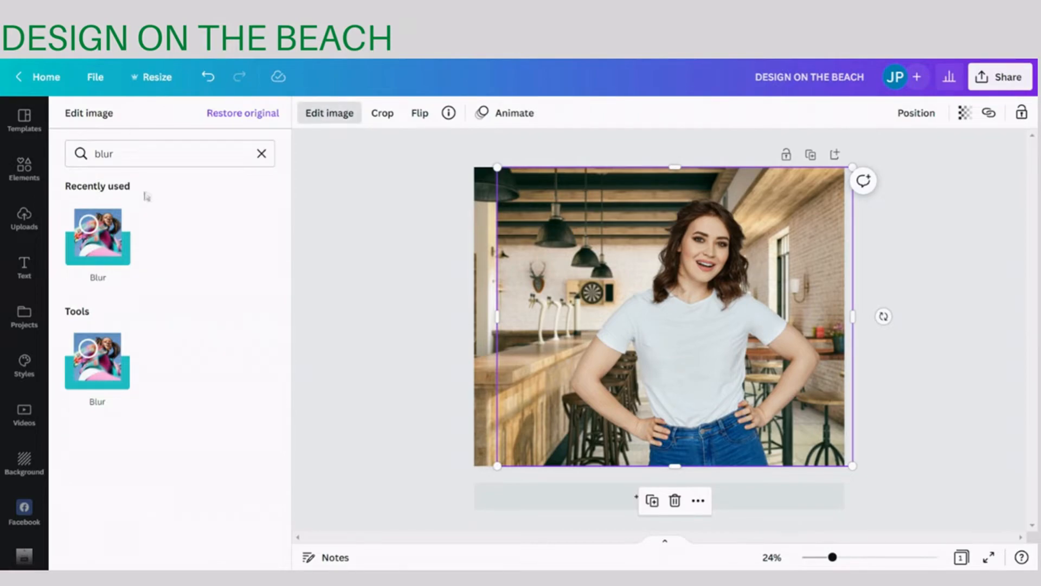
pyautogui.click(95, 233)
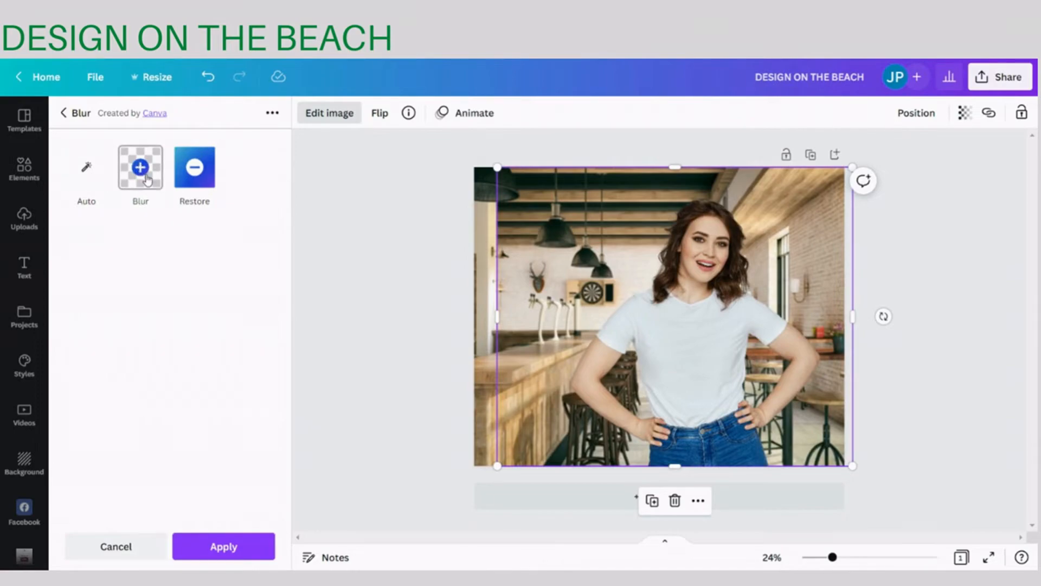
pyautogui.click(142, 168)
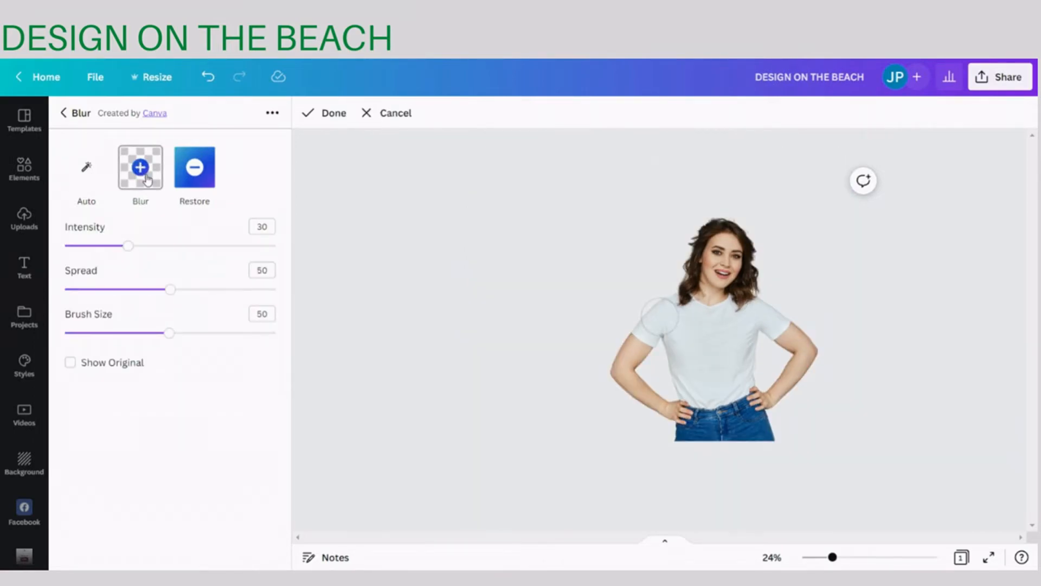
pyautogui.moveTo(128, 246); pyautogui.dragTo(76, 247)
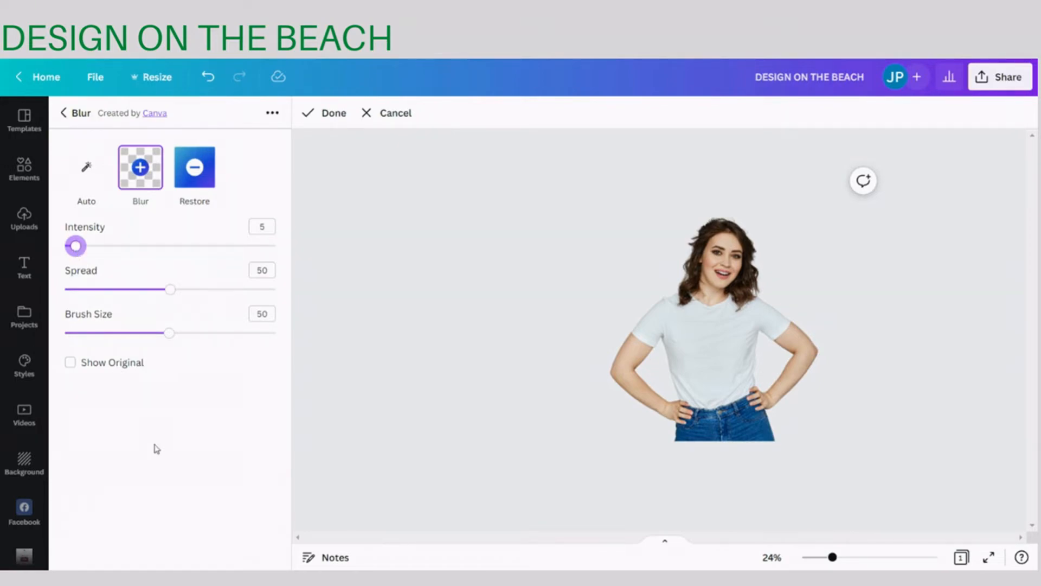
pyautogui.moveTo(169, 336); pyautogui.dragTo(82, 336)
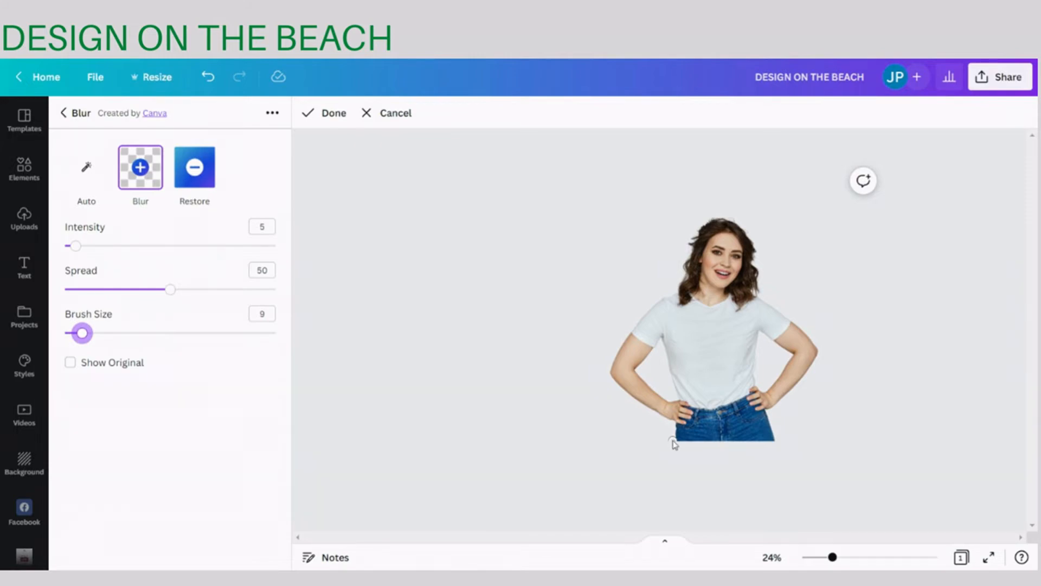
# - Soften the cutout's edges along the bottom of the jeans and between the arms and torso, and apply the blur
pyautogui.moveTo(675, 442)
pyautogui.mouseDown()
pyautogui.moveTo(626, 395)
pyautogui.moveTo(610, 370)
pyautogui.moveTo(649, 310)
pyautogui.moveTo(681, 291)
pyautogui.moveTo(691, 242)
pyautogui.moveTo(719, 219)
pyautogui.moveTo(749, 235)
pyautogui.moveTo(755, 295)
pyautogui.moveTo(818, 360)
pyautogui.moveTo(766, 413)
pyautogui.moveTo(779, 447)
pyautogui.mouseUp()
pyautogui.moveTo(654, 353)
pyautogui.mouseDown()
pyautogui.moveTo(662, 336)
pyautogui.moveTo(636, 375)
pyautogui.moveTo(672, 402)
pyautogui.moveTo(681, 393)
pyautogui.moveTo(663, 343)
pyautogui.mouseUp()
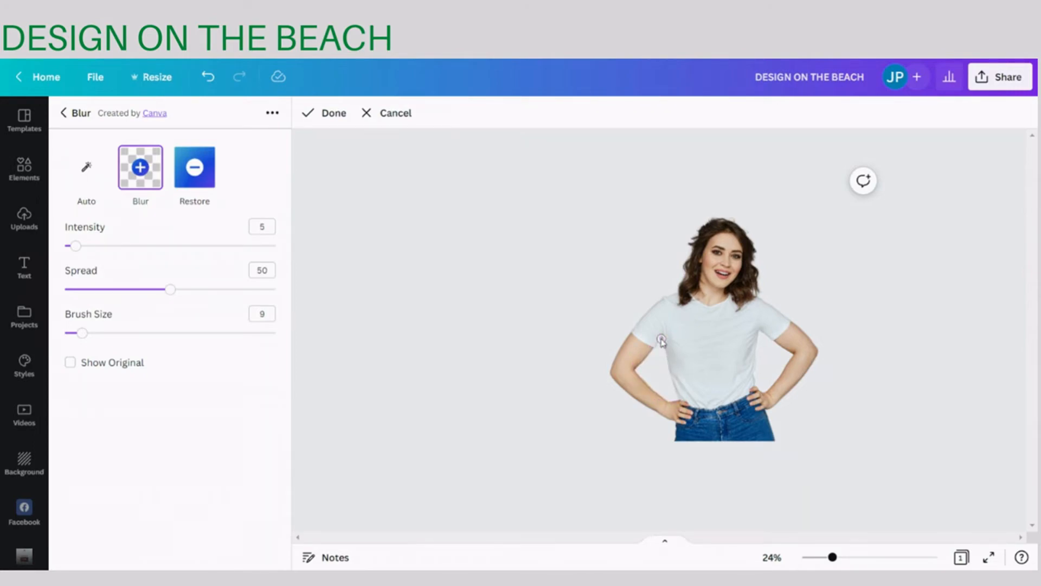
pyautogui.moveTo(758, 389); pyautogui.dragTo(763, 335)
pyautogui.moveTo(777, 343)
pyautogui.mouseDown()
pyautogui.moveTo(795, 357)
pyautogui.moveTo(761, 396)
pyautogui.moveTo(759, 384)
pyautogui.mouseUp()
pyautogui.click(326, 113)
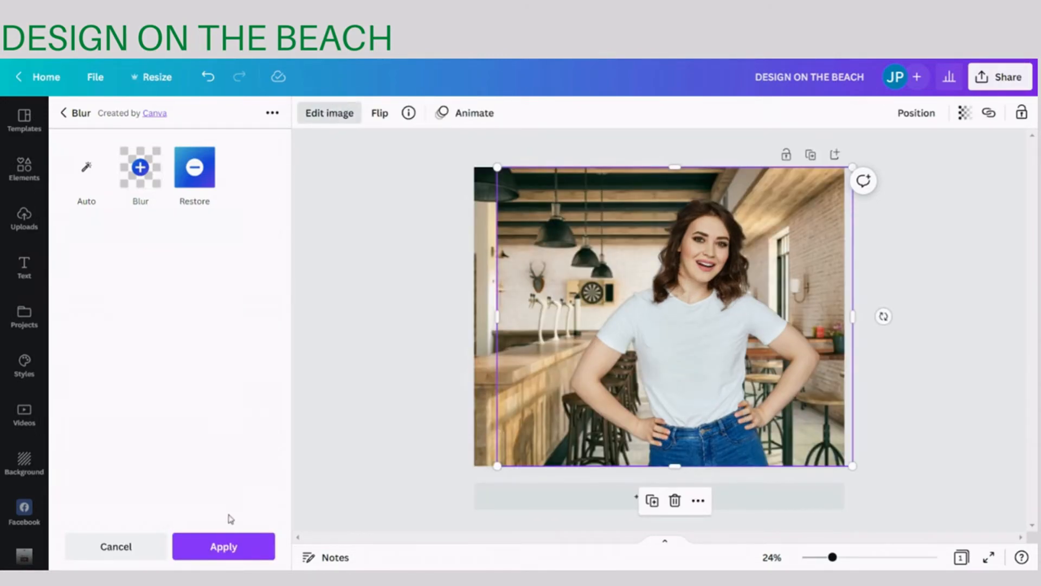
pyautogui.click(227, 547)
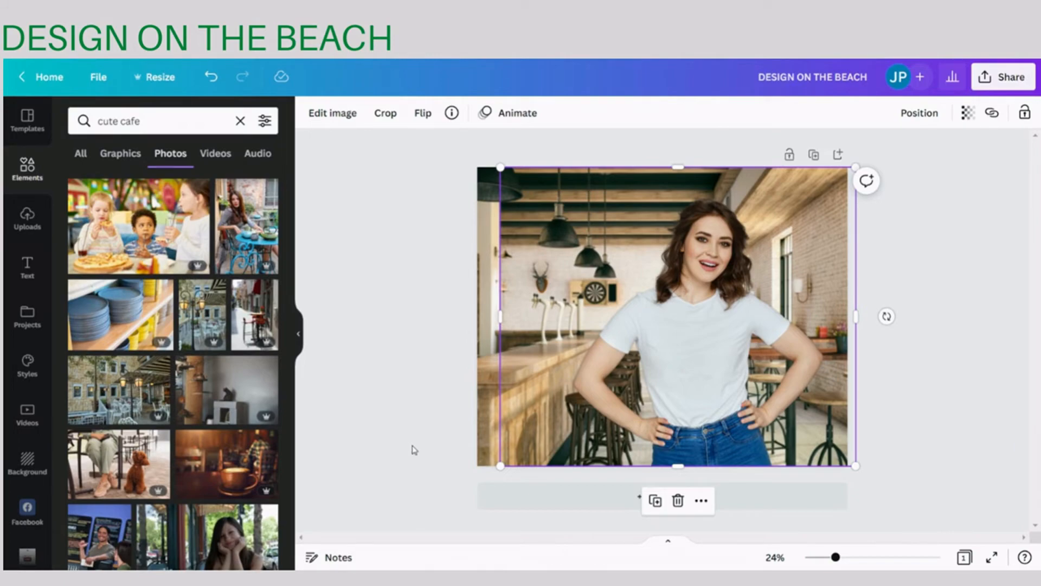
# - Enlarge the woman's cutout slightly beyond the top of the page and shift it a little to the right
pyautogui.moveTo(500, 168); pyautogui.dragTo(477, 145)
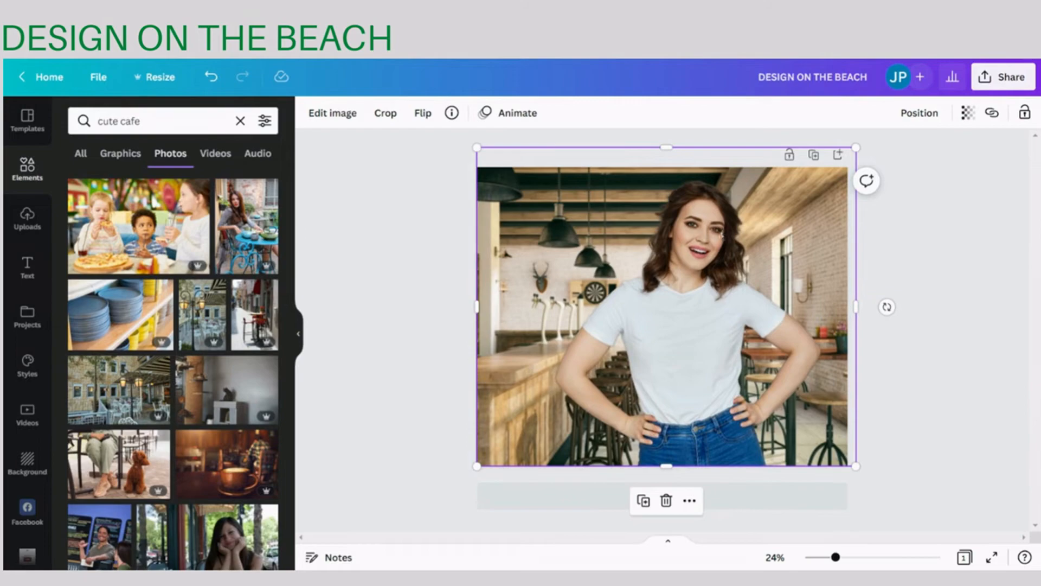
pyautogui.press('Escape')
pyautogui.moveTo(690, 258); pyautogui.dragTo(695, 260)
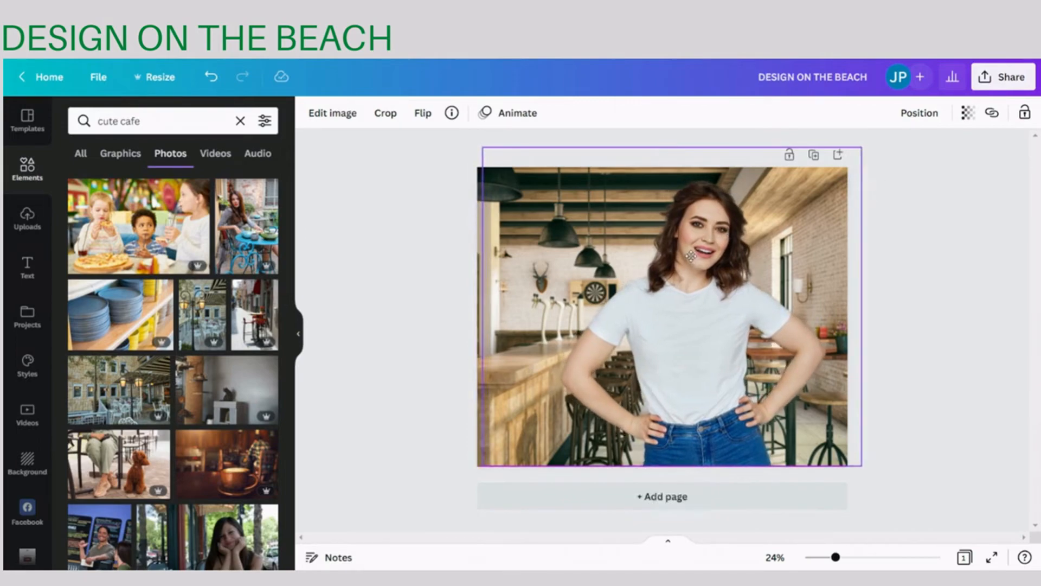
pyautogui.click(437, 262)
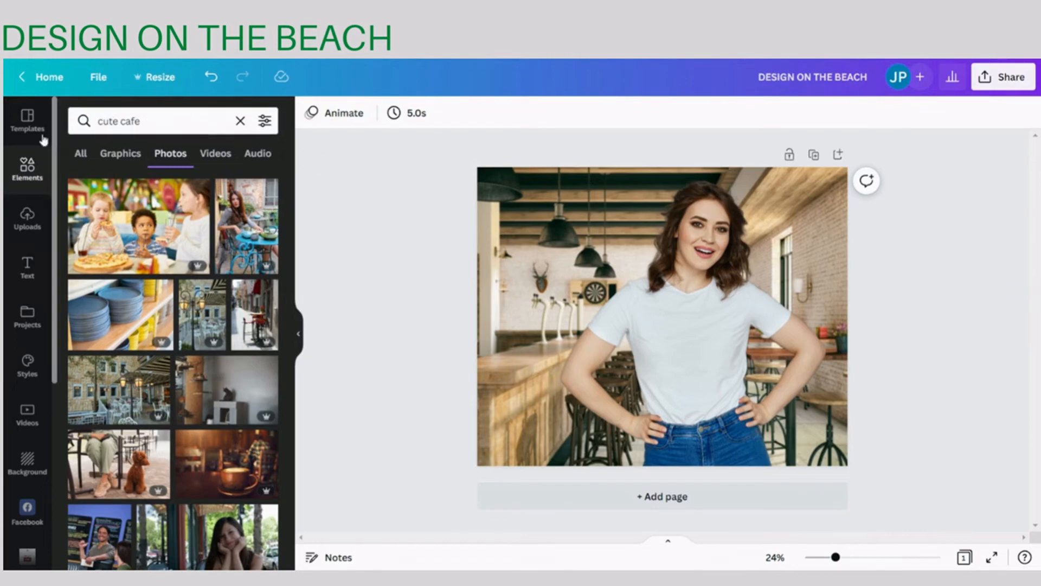
# - Add the uploaded "Love" gnome design, shrink it to fit the t-shirt's chest and tilt it slightly counterclockwise
pyautogui.click(27, 220)
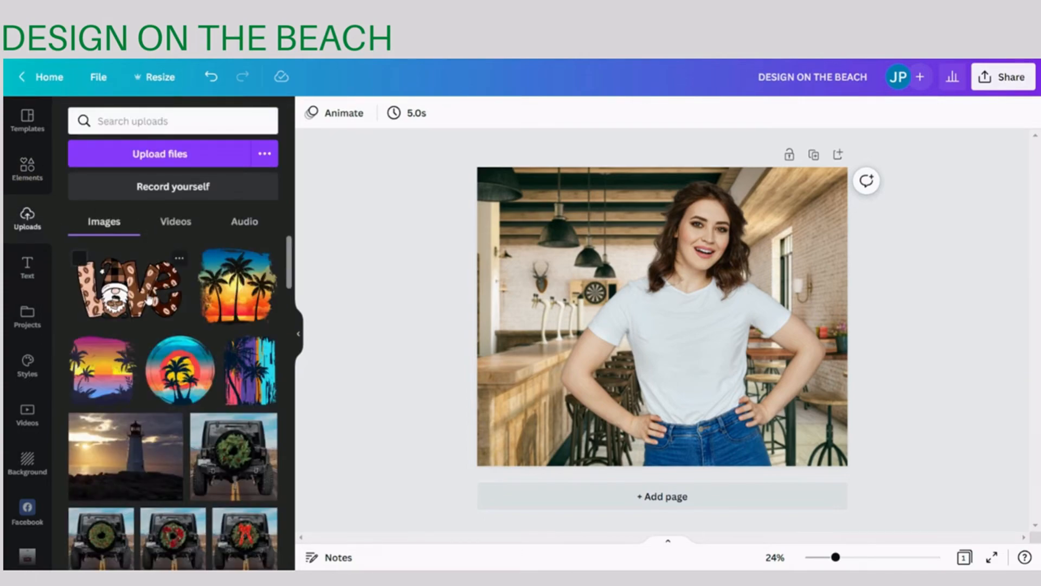
pyautogui.click(150, 301)
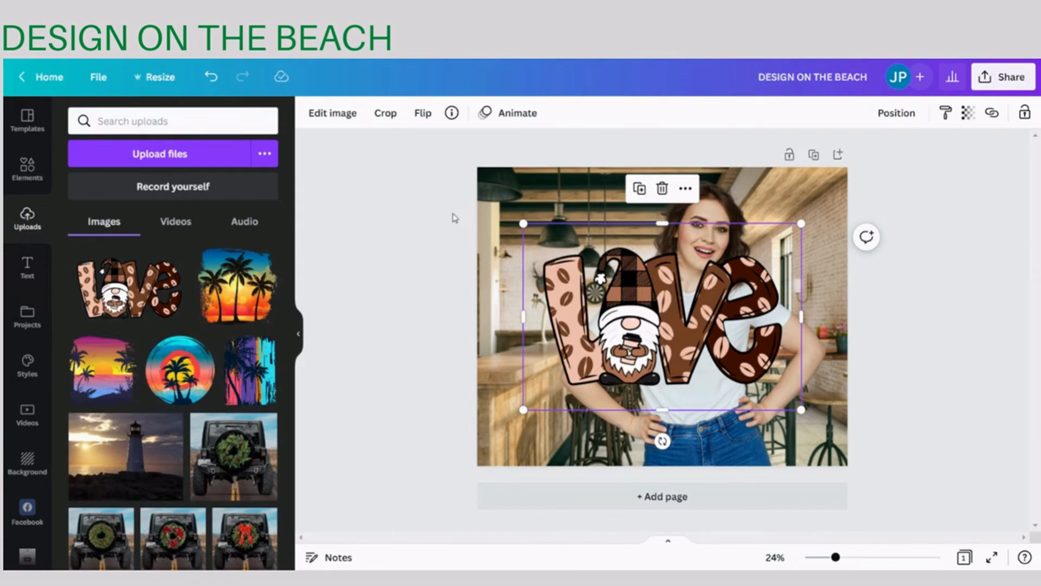
pyautogui.moveTo(523, 224); pyautogui.dragTo(643, 303)
pyautogui.moveTo(802, 409); pyautogui.dragTo(692, 352)
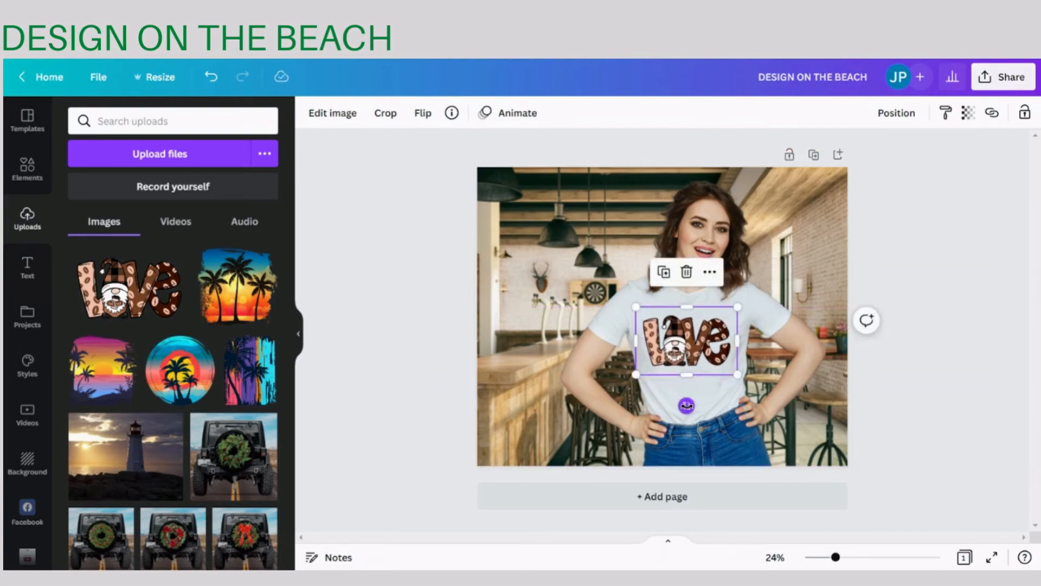
pyautogui.moveTo(686, 405); pyautogui.dragTo(692, 405)
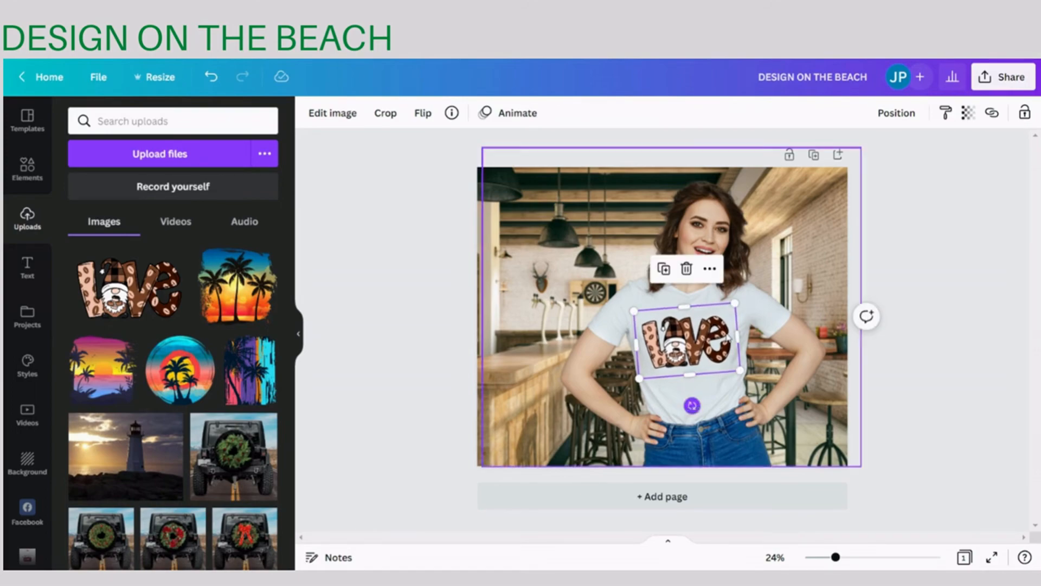
pyautogui.click(762, 306)
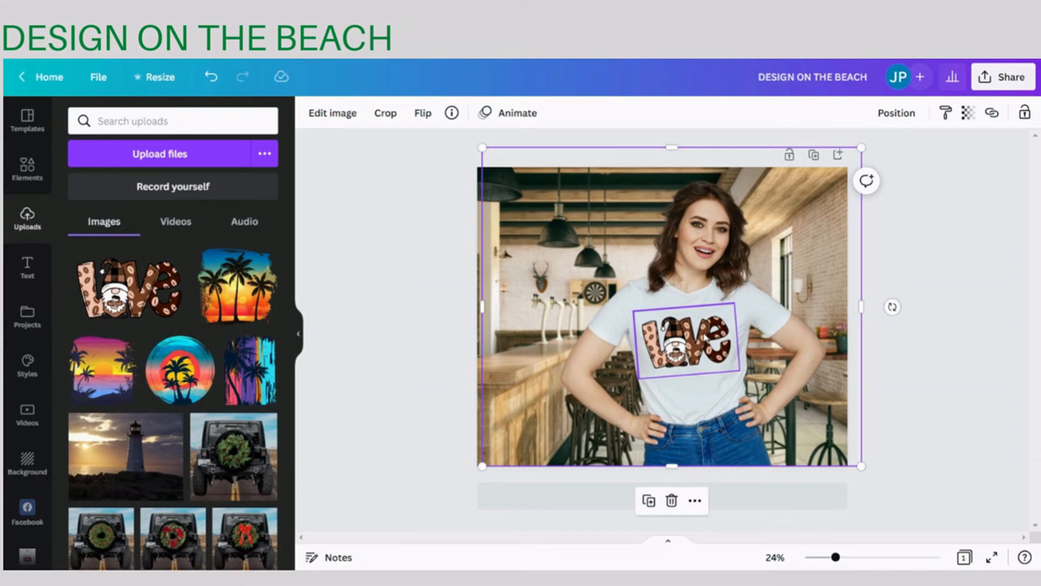
# - Add a Glow shadow effect to the "Love" gnome design on the t-shirt
pyautogui.click(705, 336)
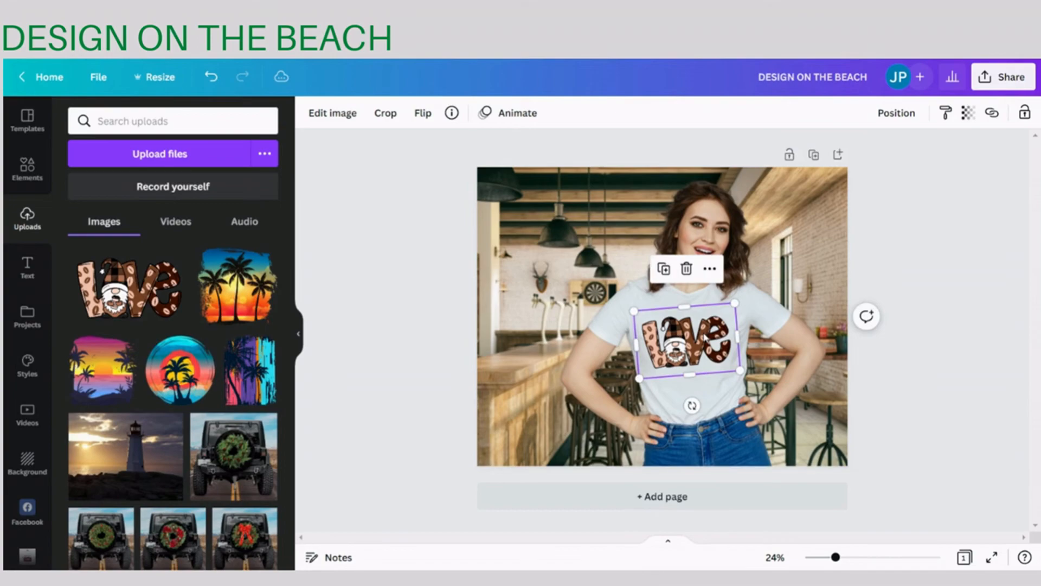
pyautogui.click(331, 115)
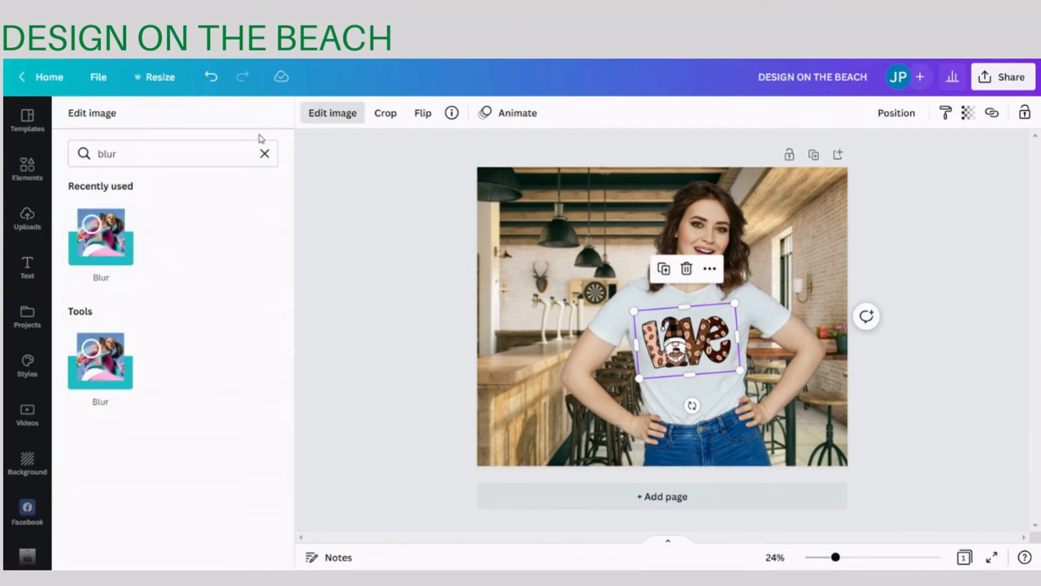
pyautogui.click(265, 155)
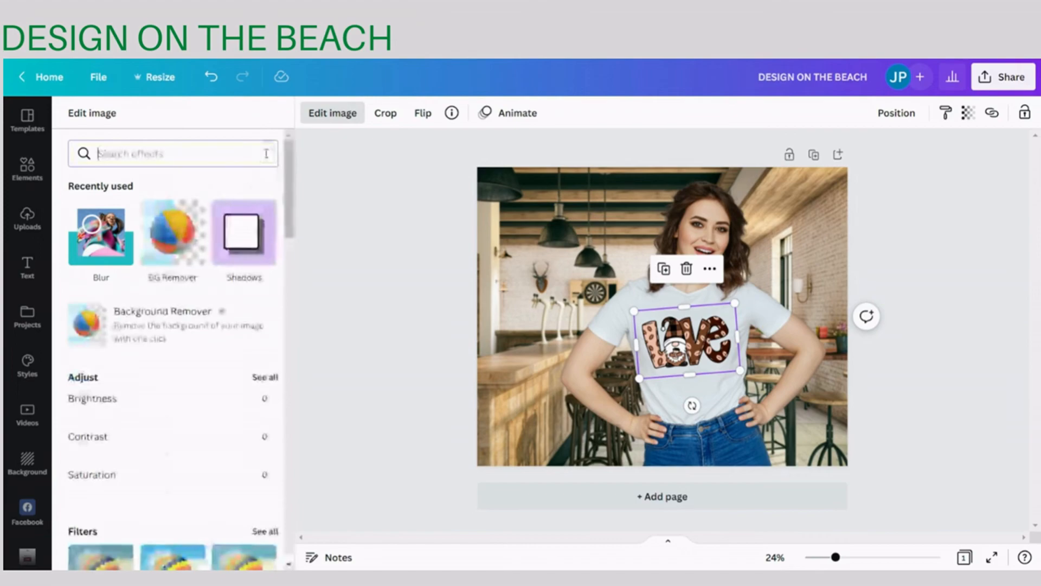
pyautogui.click(247, 234)
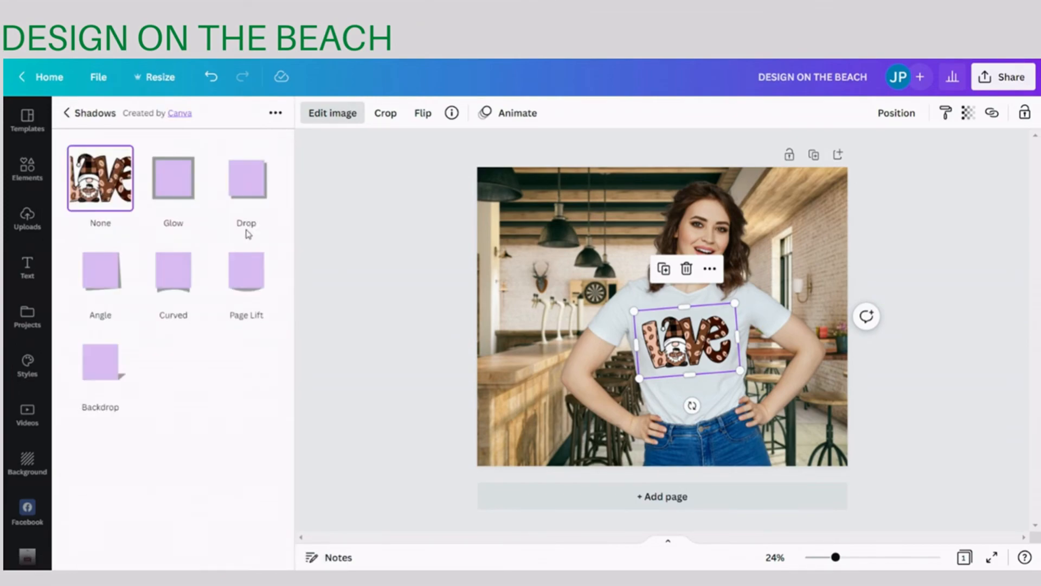
pyautogui.click(178, 186)
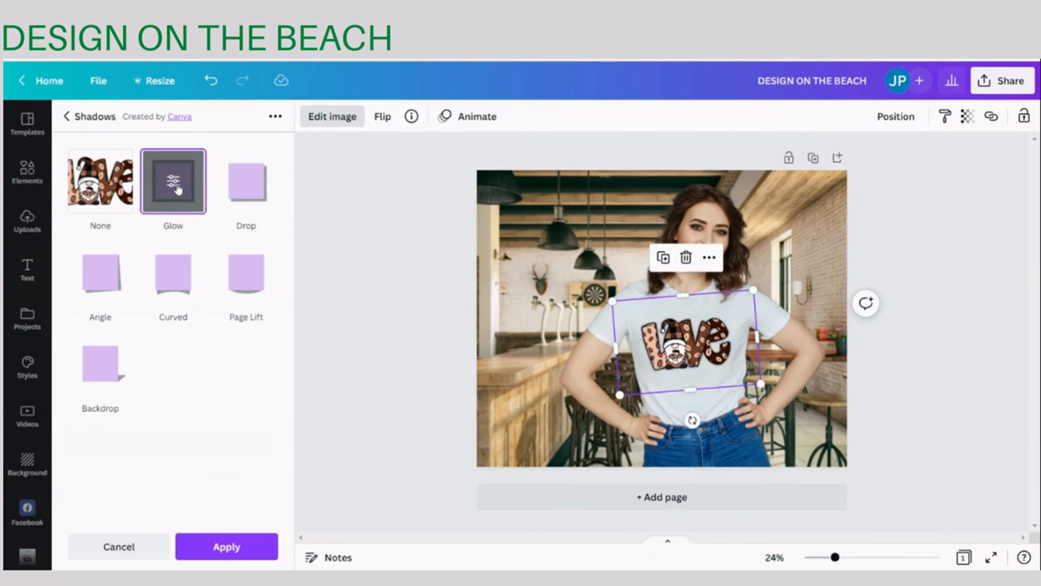
# - Set the glow's size to 2, apply the shadow and leave everything on the page deselected
pyautogui.click(175, 183)
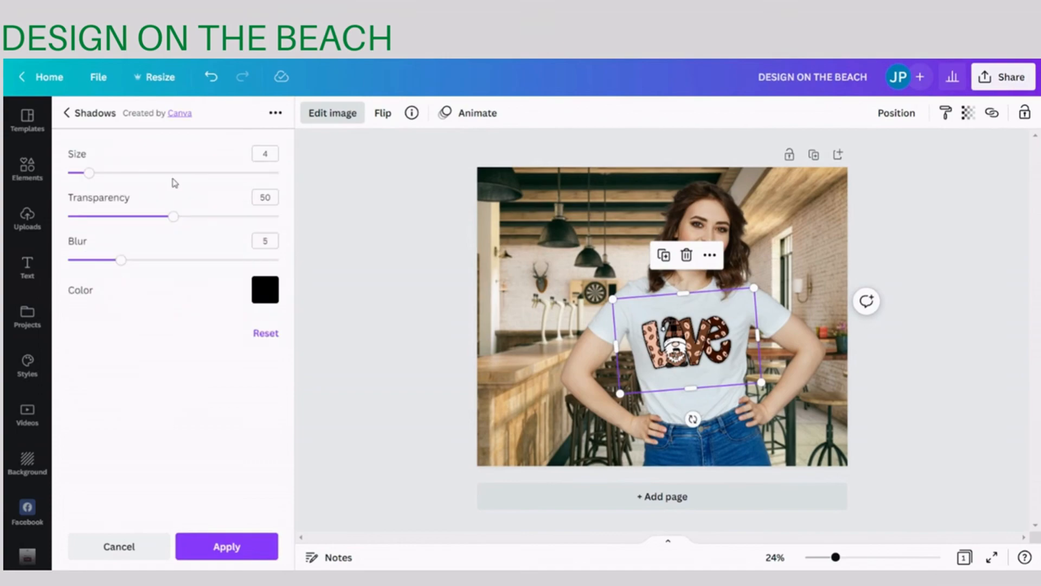
pyautogui.click(89, 174)
pyautogui.moveTo(89, 174); pyautogui.dragTo(80, 174)
pyautogui.click(227, 546)
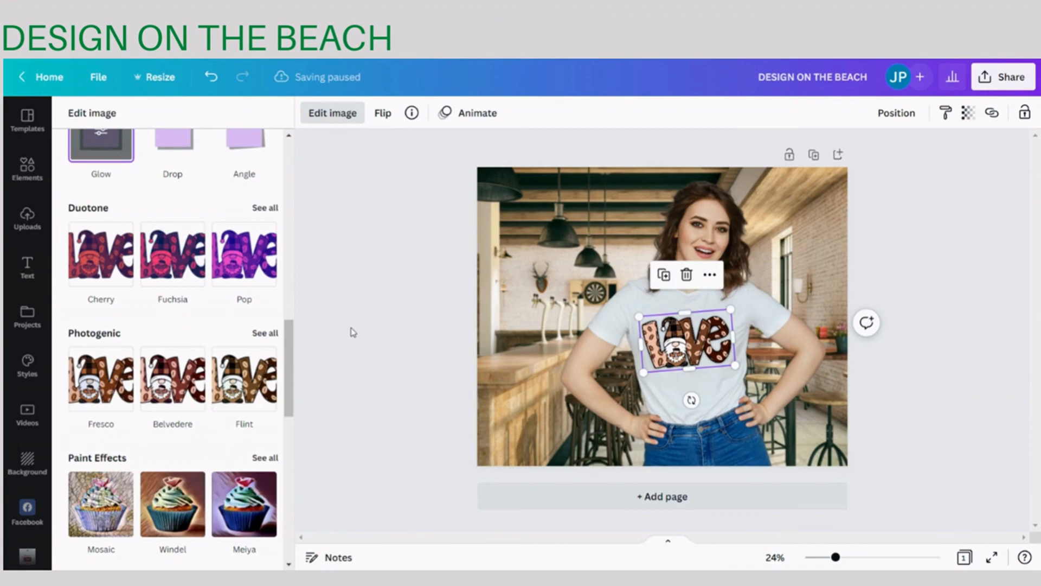
pyautogui.click(360, 366)
pyautogui.click(688, 402)
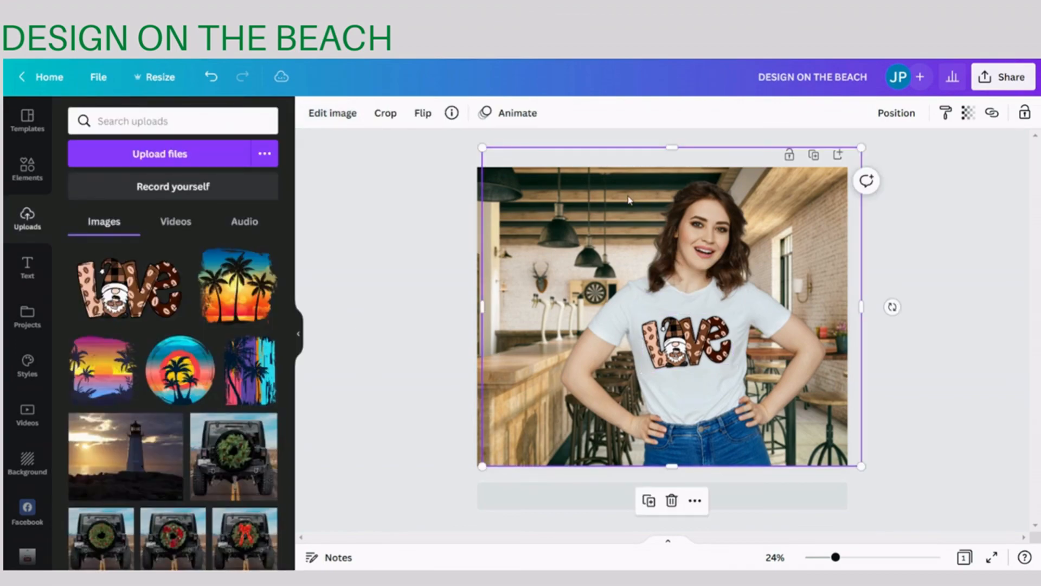
pyautogui.click(416, 230)
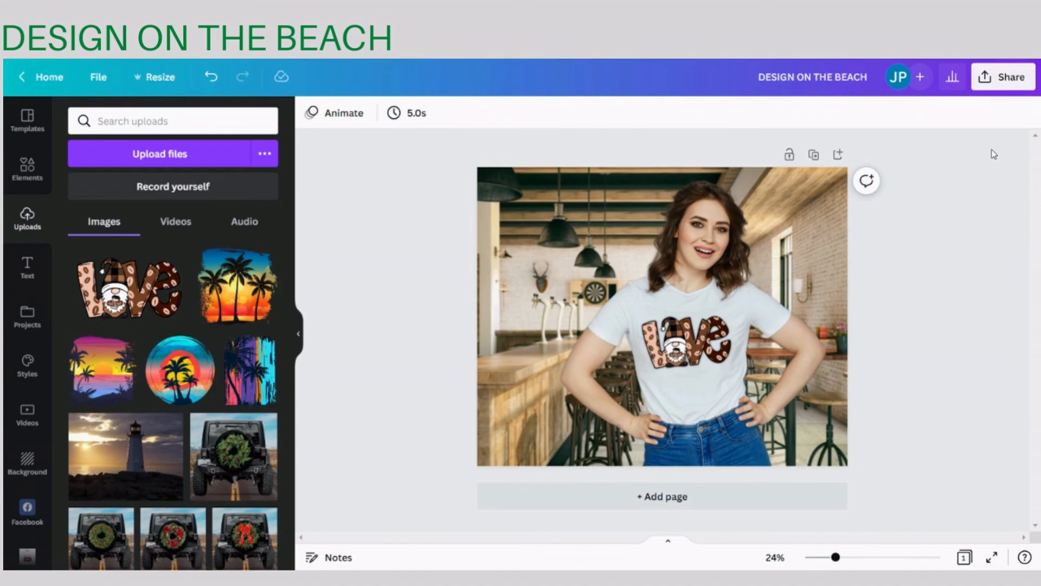
# - Download the finished mockup as a JPG and dismiss the sharing pop-up
pyautogui.click(996, 79)
pyautogui.click(930, 417)
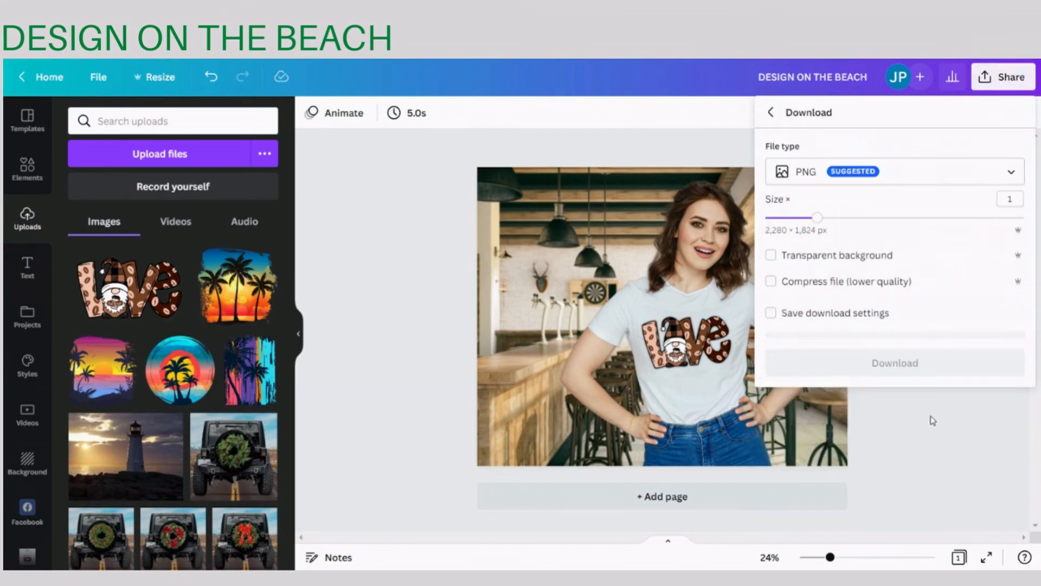
pyautogui.click(951, 171)
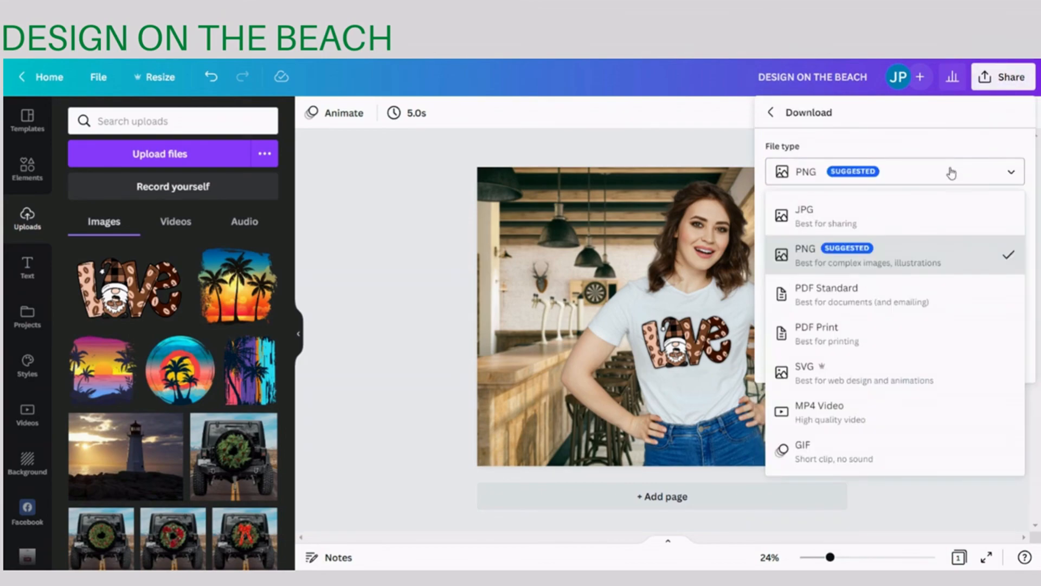
pyautogui.click(918, 217)
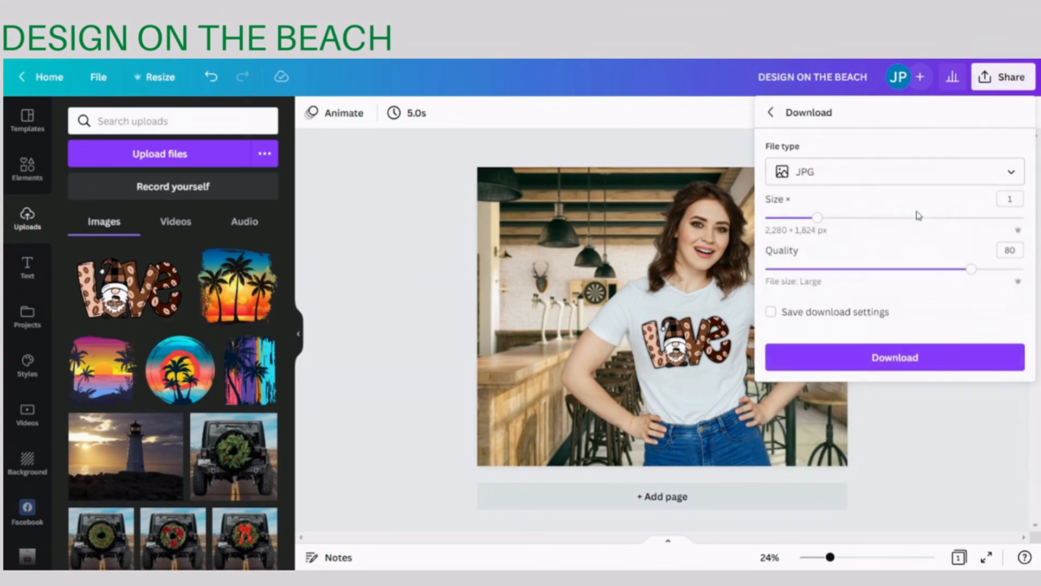
pyautogui.click(962, 358)
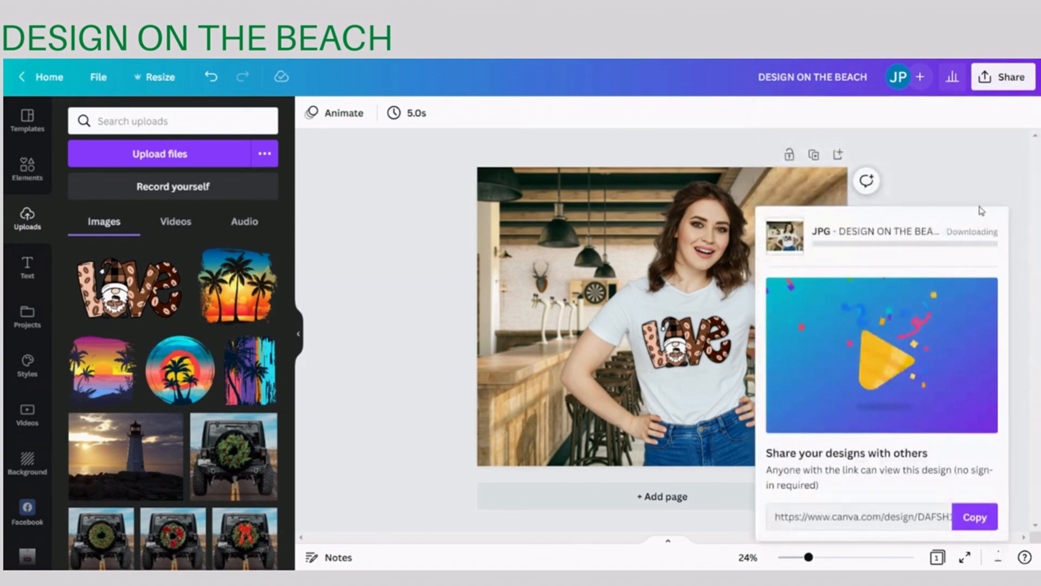
pyautogui.click(962, 181)
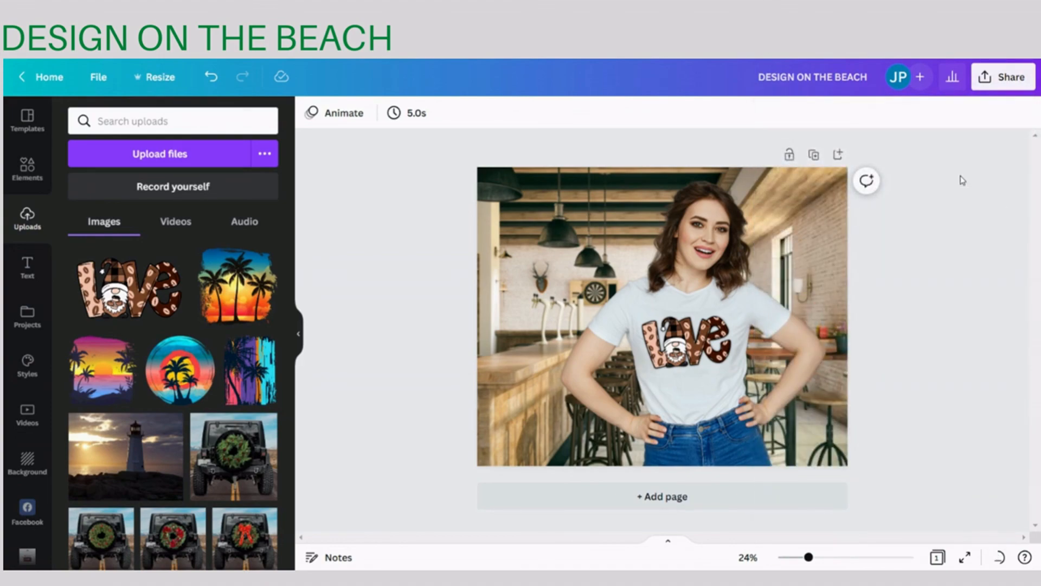